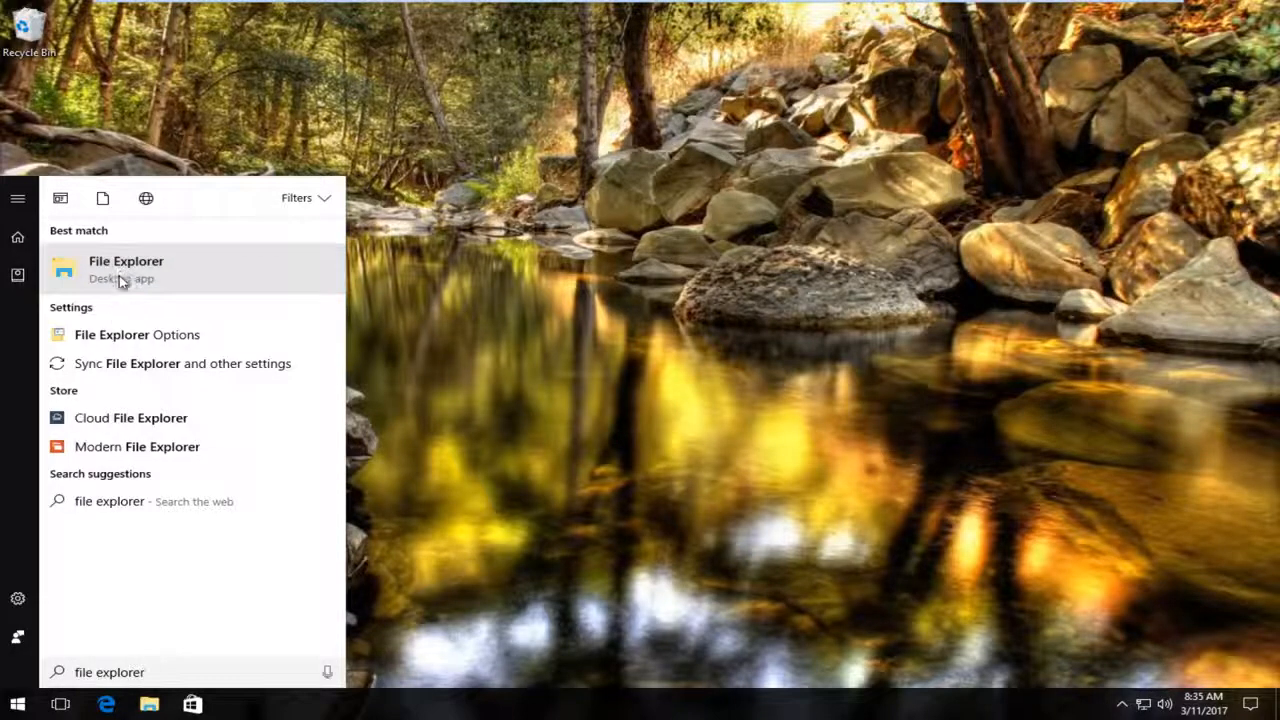
- Open File Explorer and go to the Windows folder on Local Disk (C:)
{"action": "left_click", "coordinate": [124, 277]}
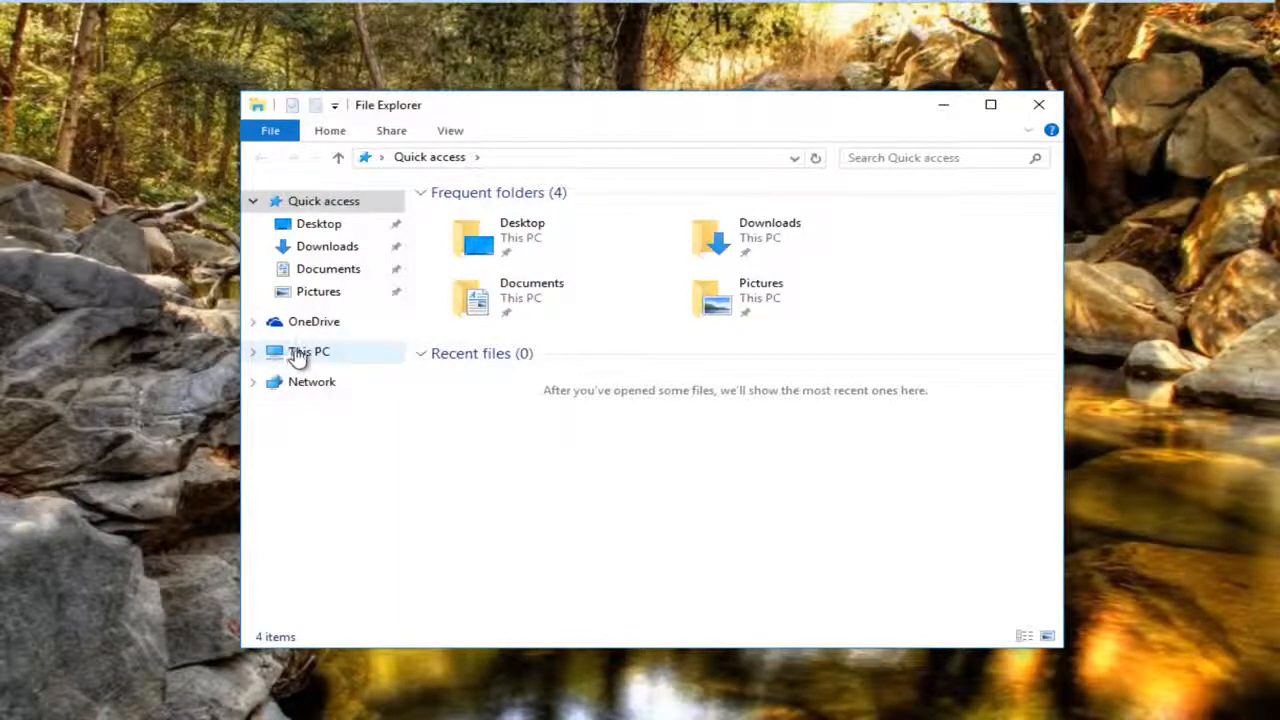
{"action": "left_click", "coordinate": [312, 354]}
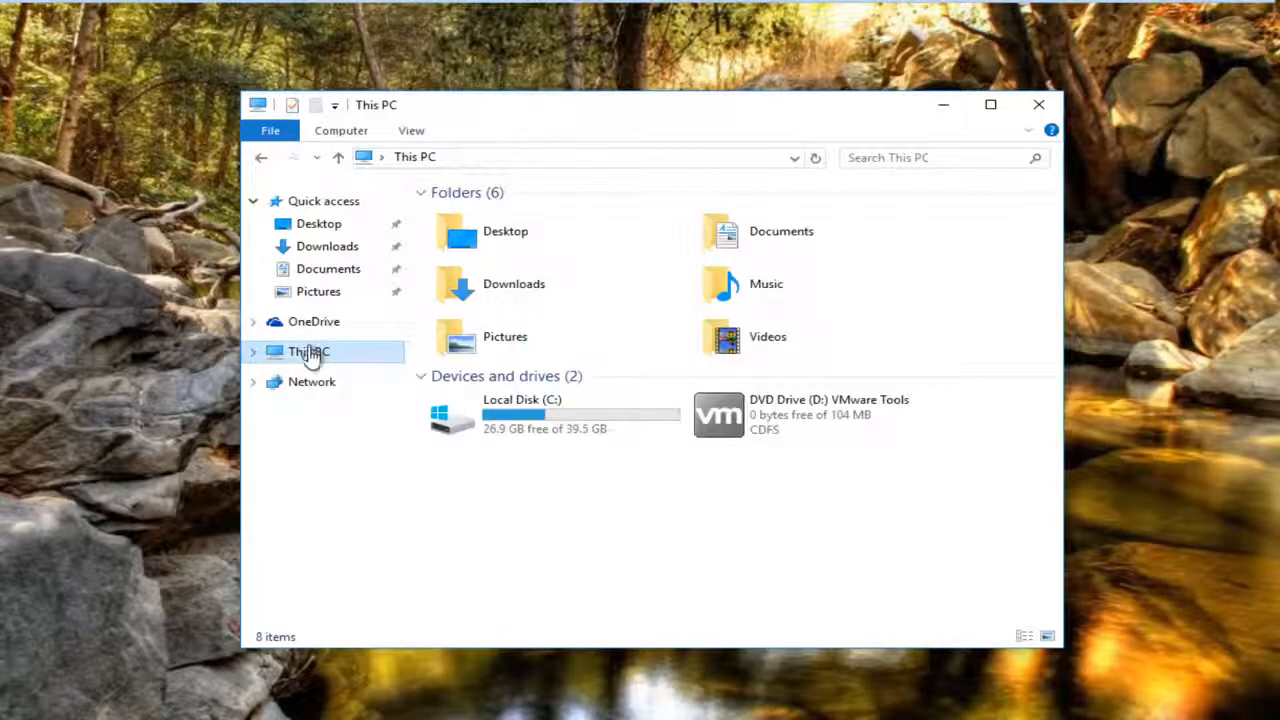
{"action": "left_click_drag", "start_coordinate": [466, 414], "coordinate": [475, 425]}
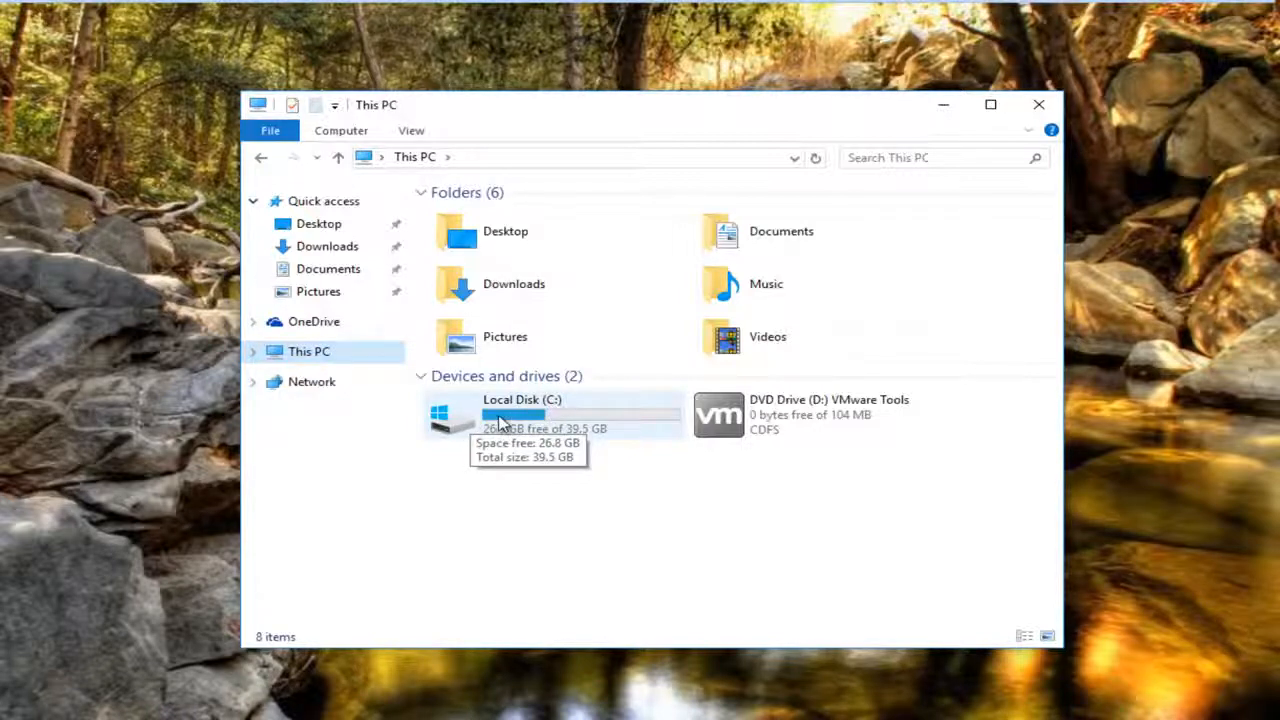
{"action": "double_click", "coordinate": [487, 420]}
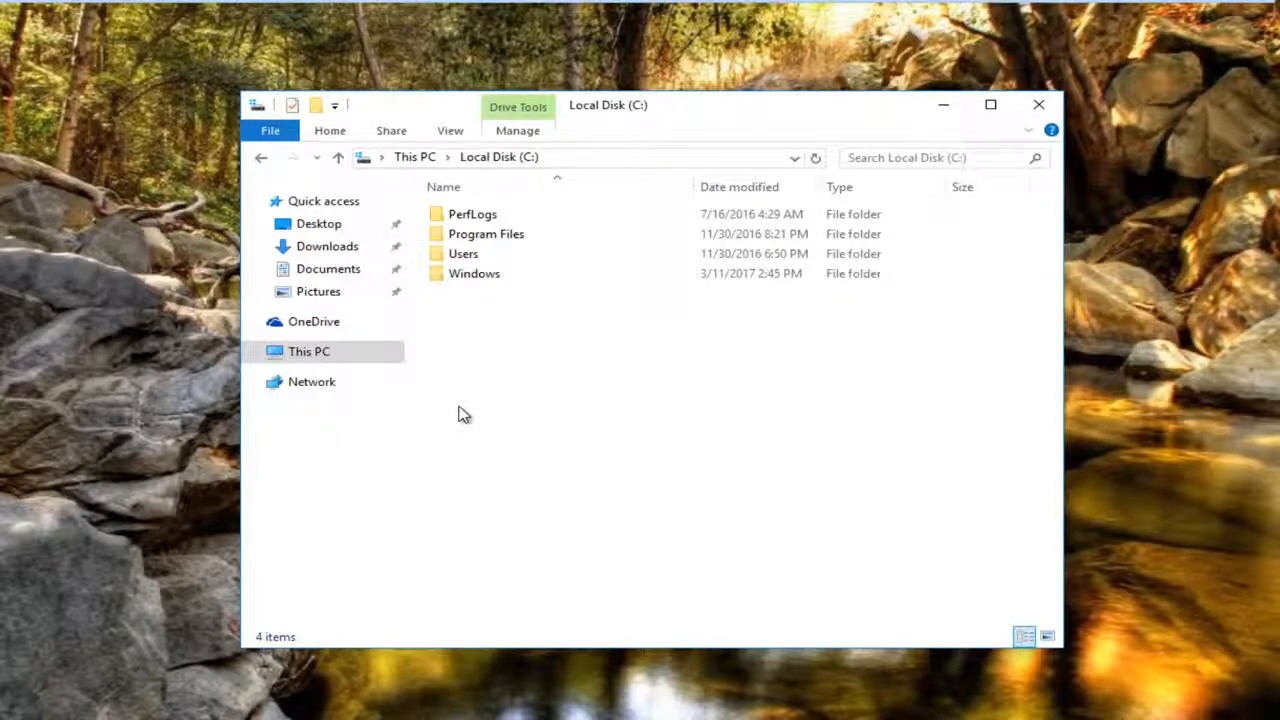
{"action": "double_click", "coordinate": [459, 277]}
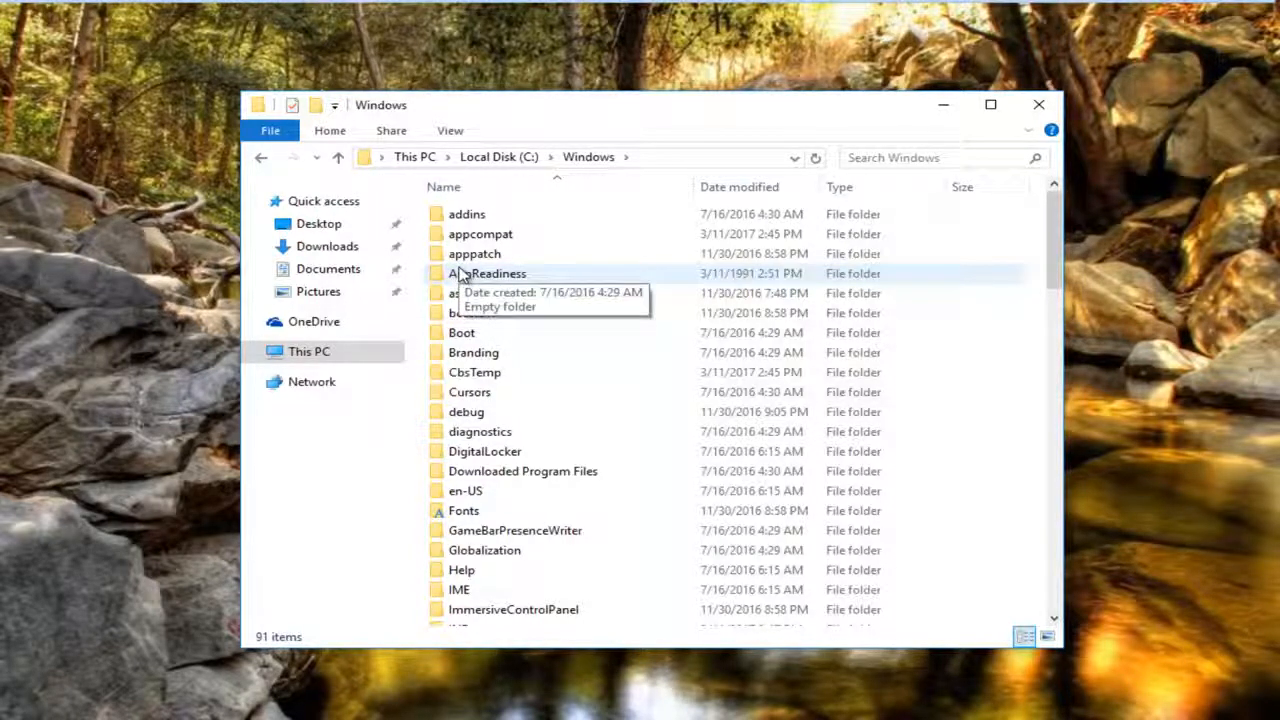
- Try to rename the SoftwareDistribution folder as SoftwareDistribution.old, and close the File Explorer window
{"action": "scroll", "coordinate": [503, 334], "scroll_direction": "down", "scroll_amount": 3}
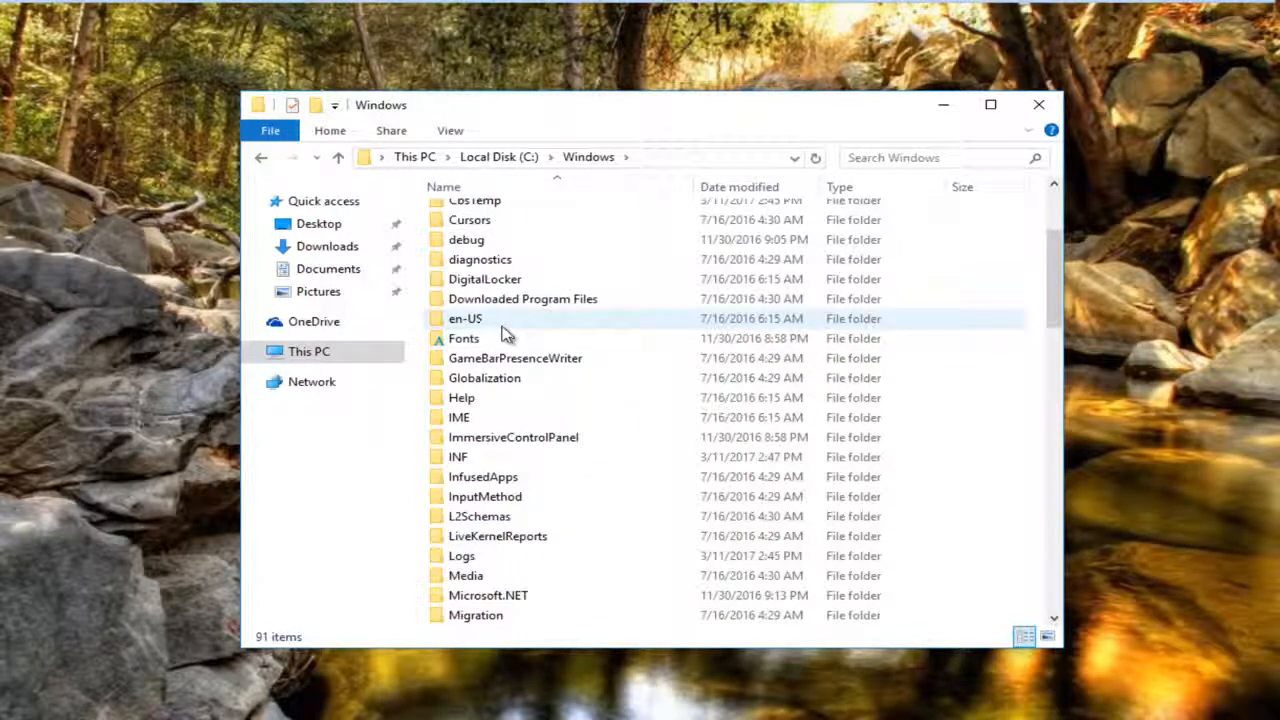
{"action": "scroll", "coordinate": [510, 332], "scroll_direction": "down", "scroll_amount": 10}
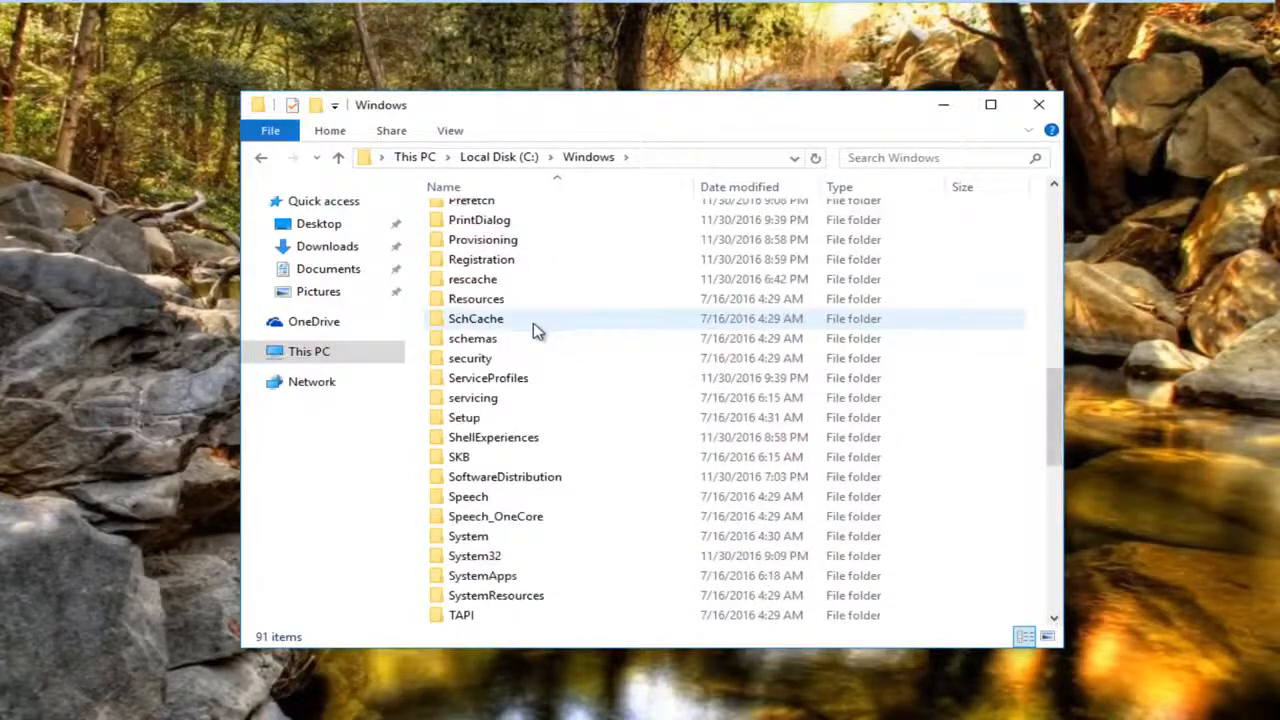
{"action": "scroll", "coordinate": [533, 330], "scroll_direction": "down", "scroll_amount": 1}
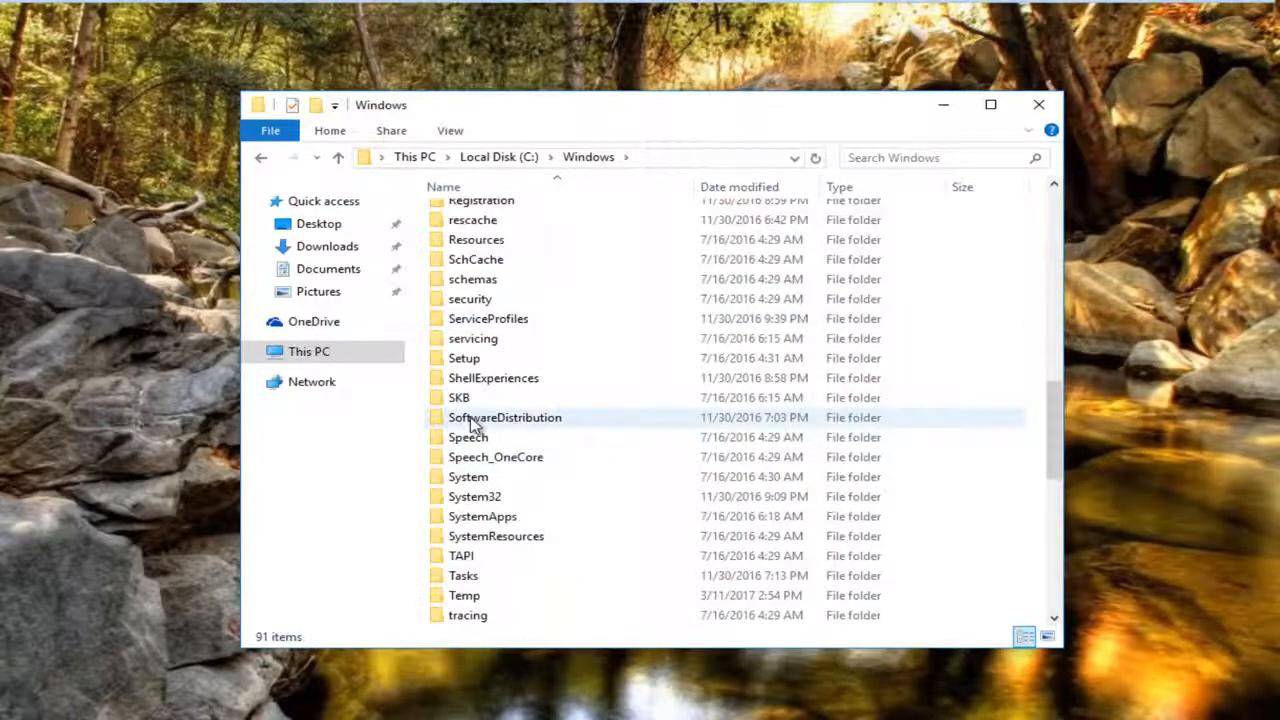
{"action": "right_click", "coordinate": [474, 423]}
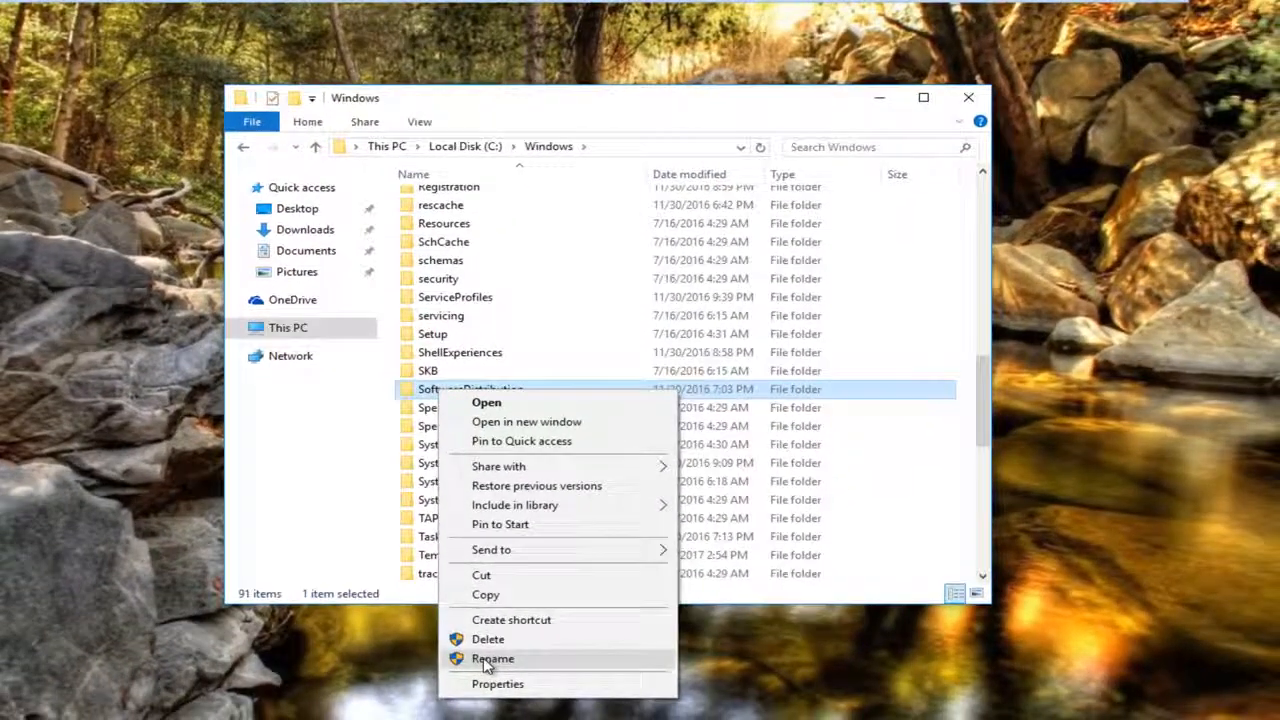
{"action": "left_click", "coordinate": [500, 660]}
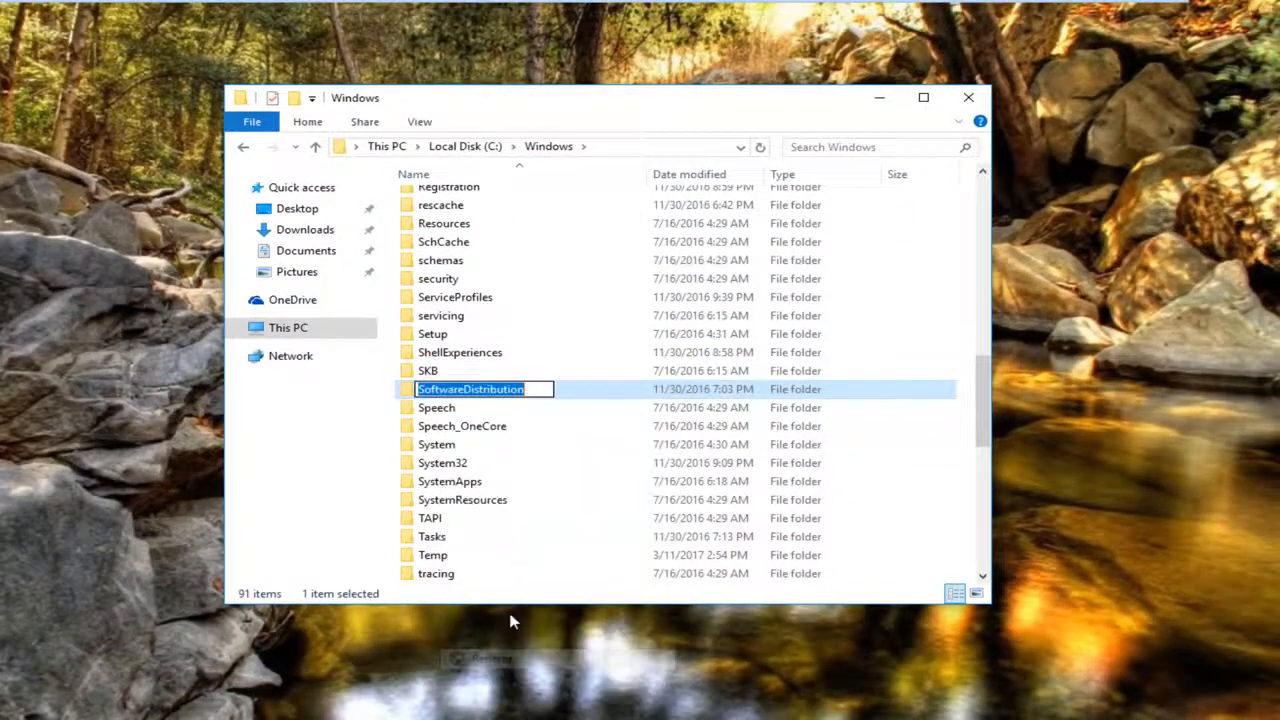
{"action": "left_click", "coordinate": [532, 390]}
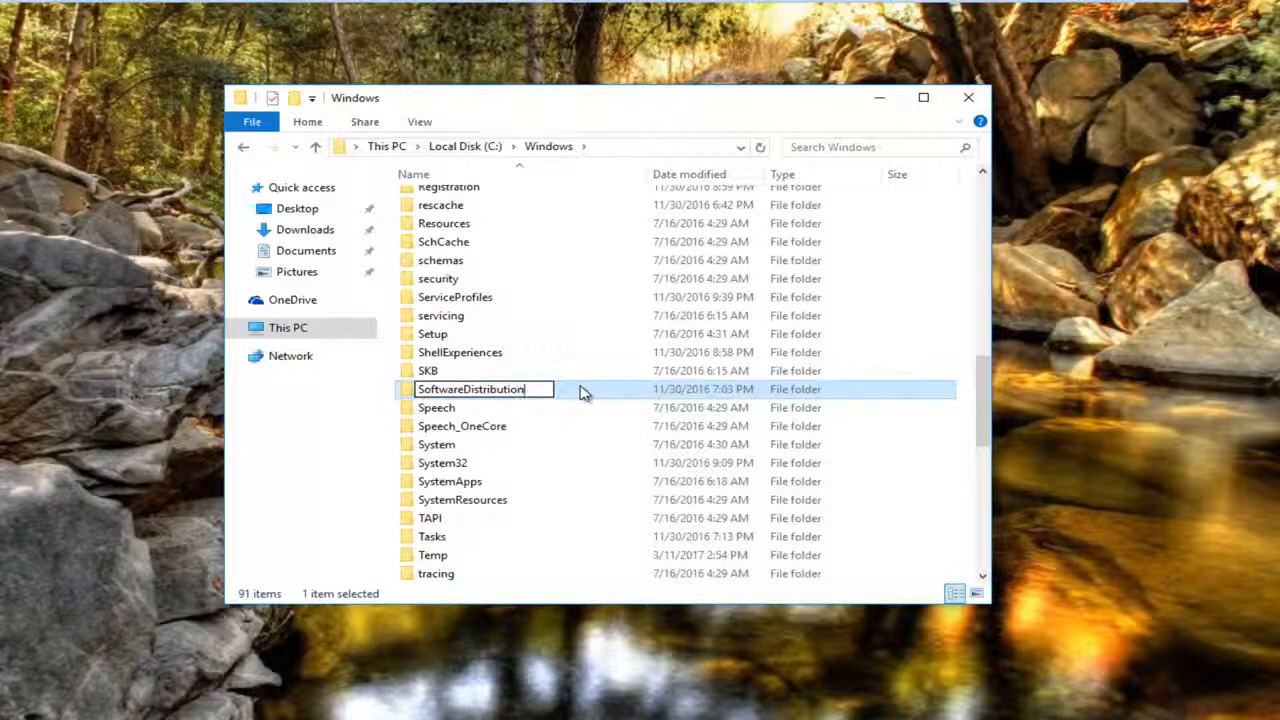
{"action": "type", "text": ".old"}
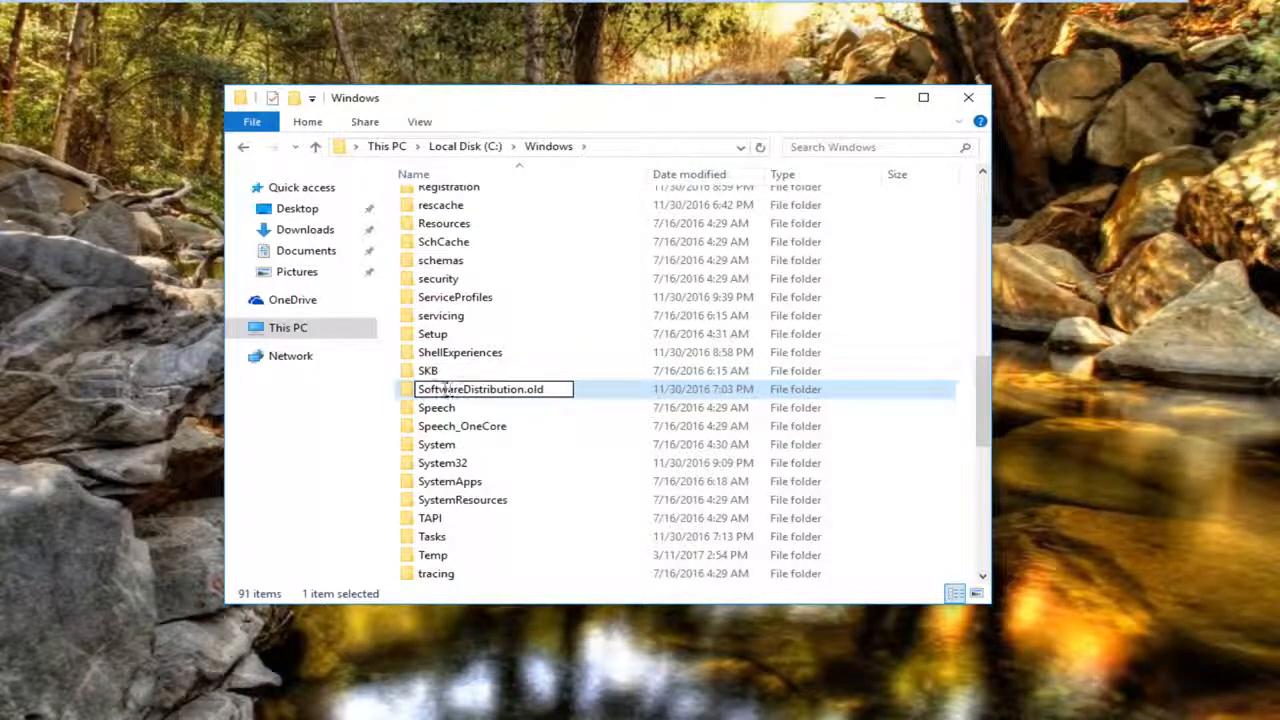
{"action": "left_click", "coordinate": [510, 410]}
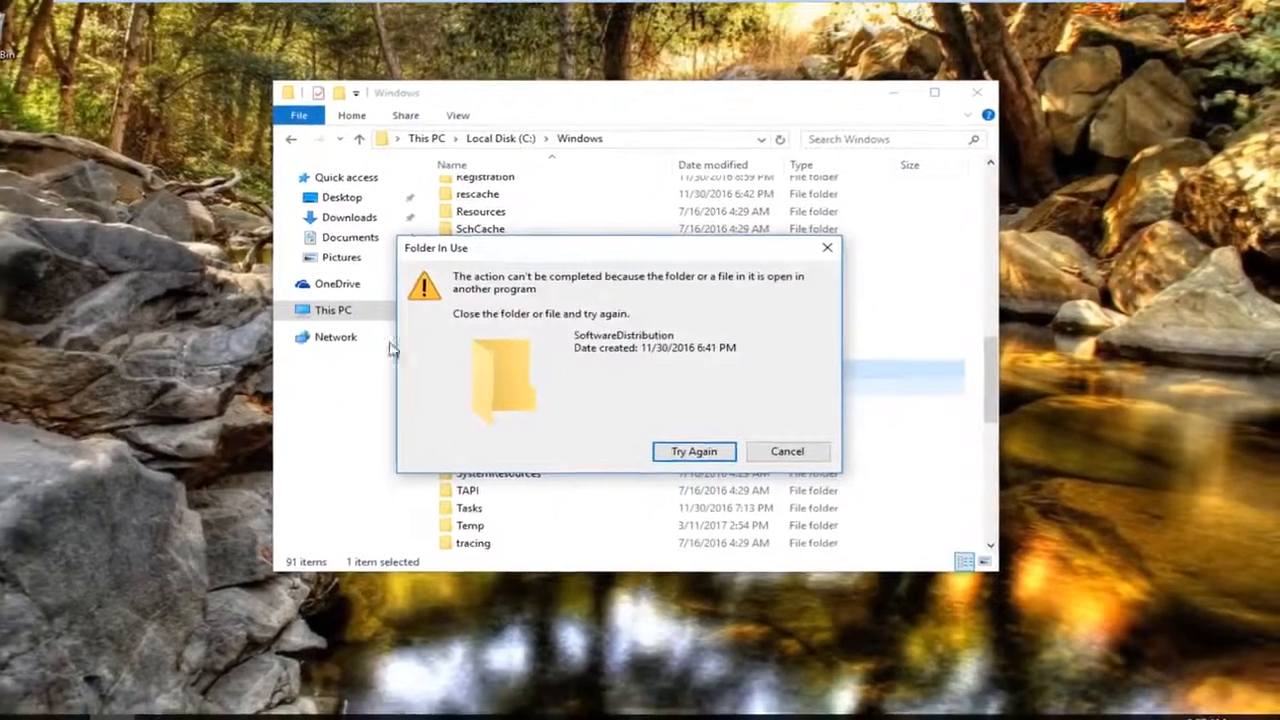
{"action": "left_click", "coordinate": [648, 476]}
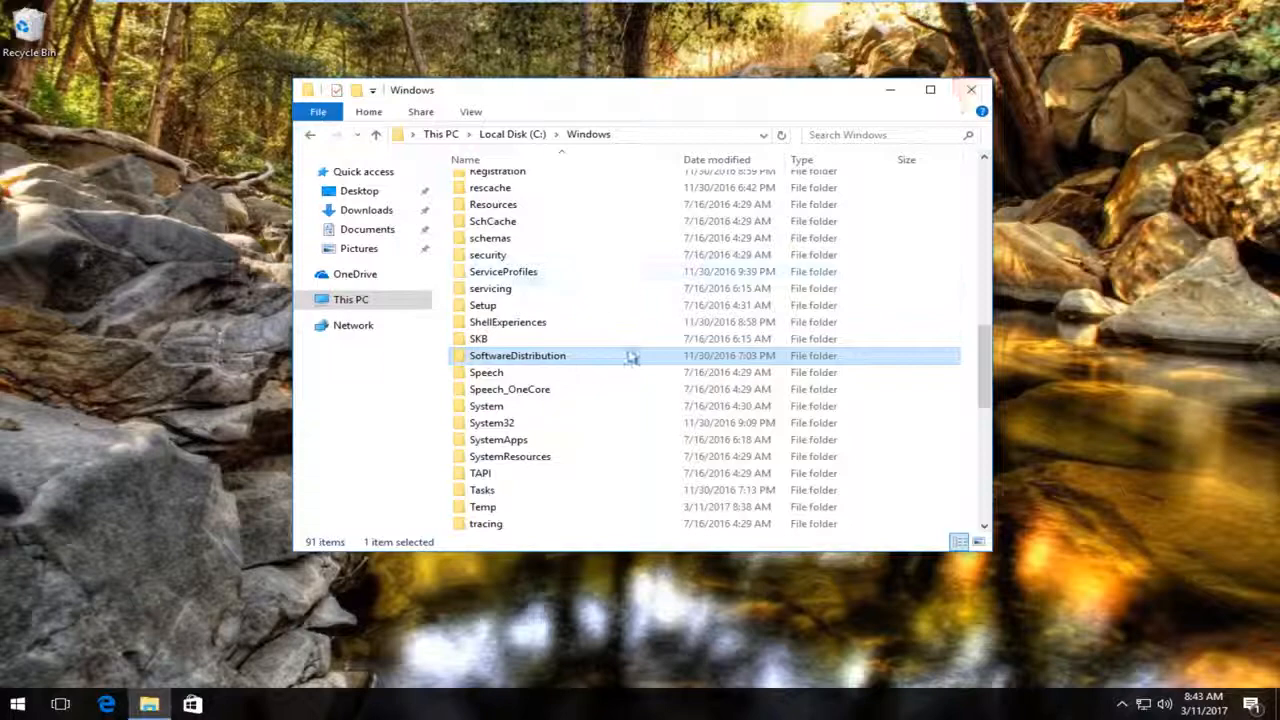
{"action": "left_click", "coordinate": [970, 89]}
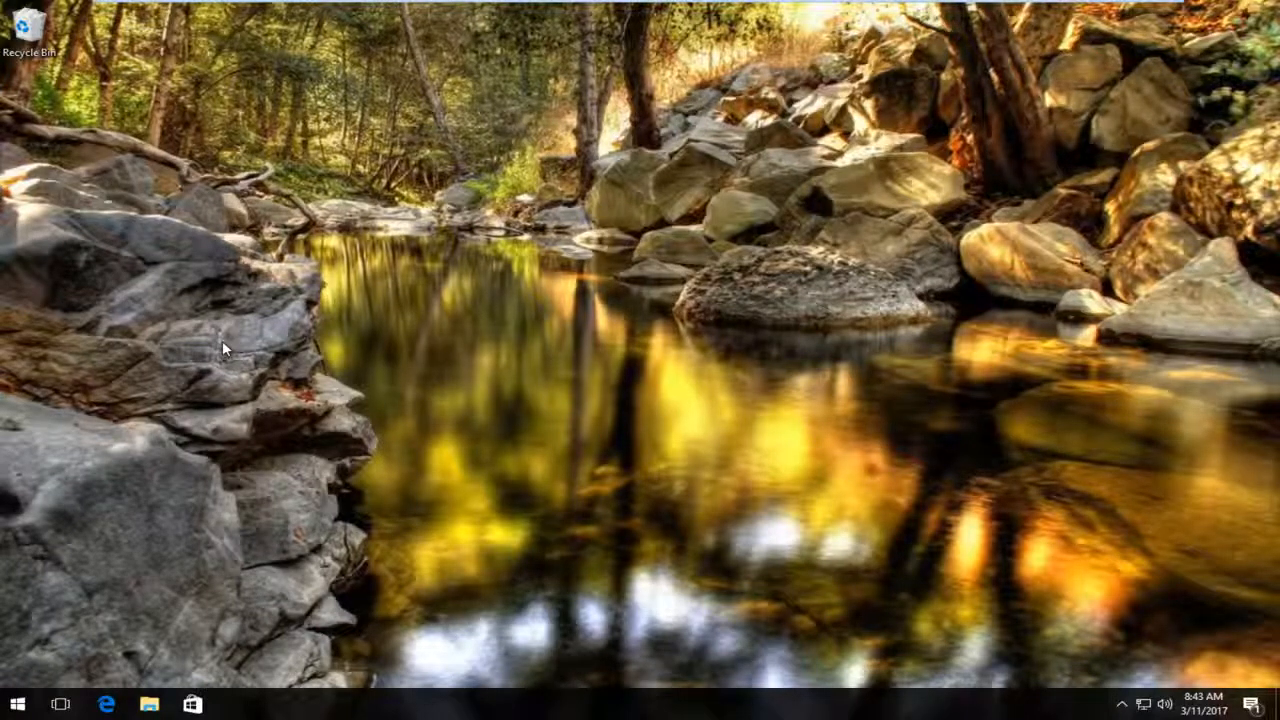
- Restart the computer into the Windows recovery options screen
{"action": "left_click", "coordinate": [20, 705]}
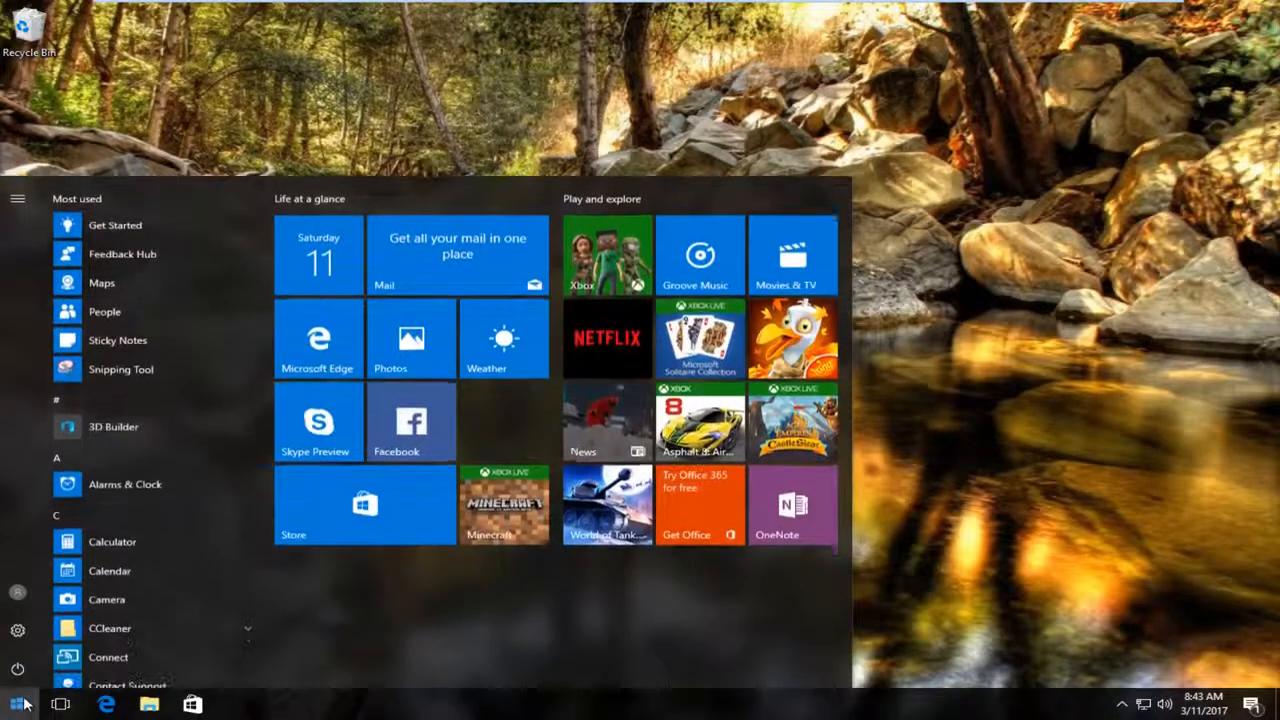
{"action": "left_click", "coordinate": [18, 668]}
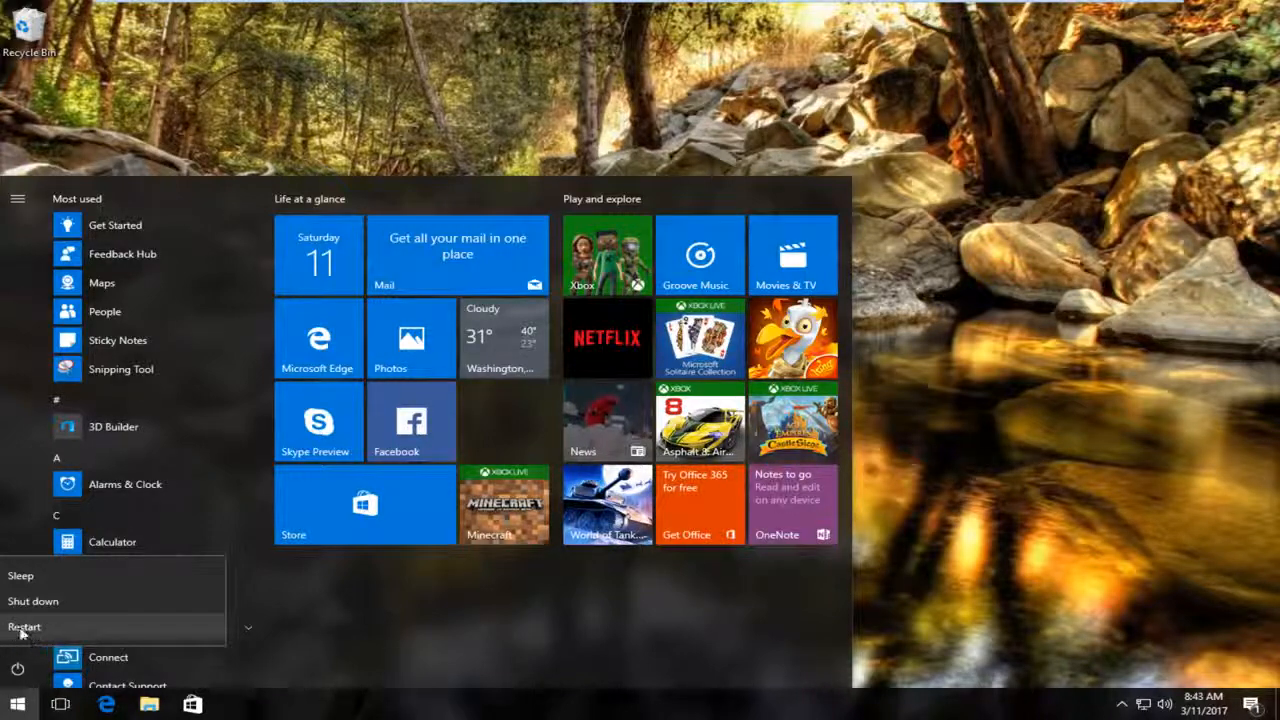
{"action": "left_click", "coordinate": [22, 634]}
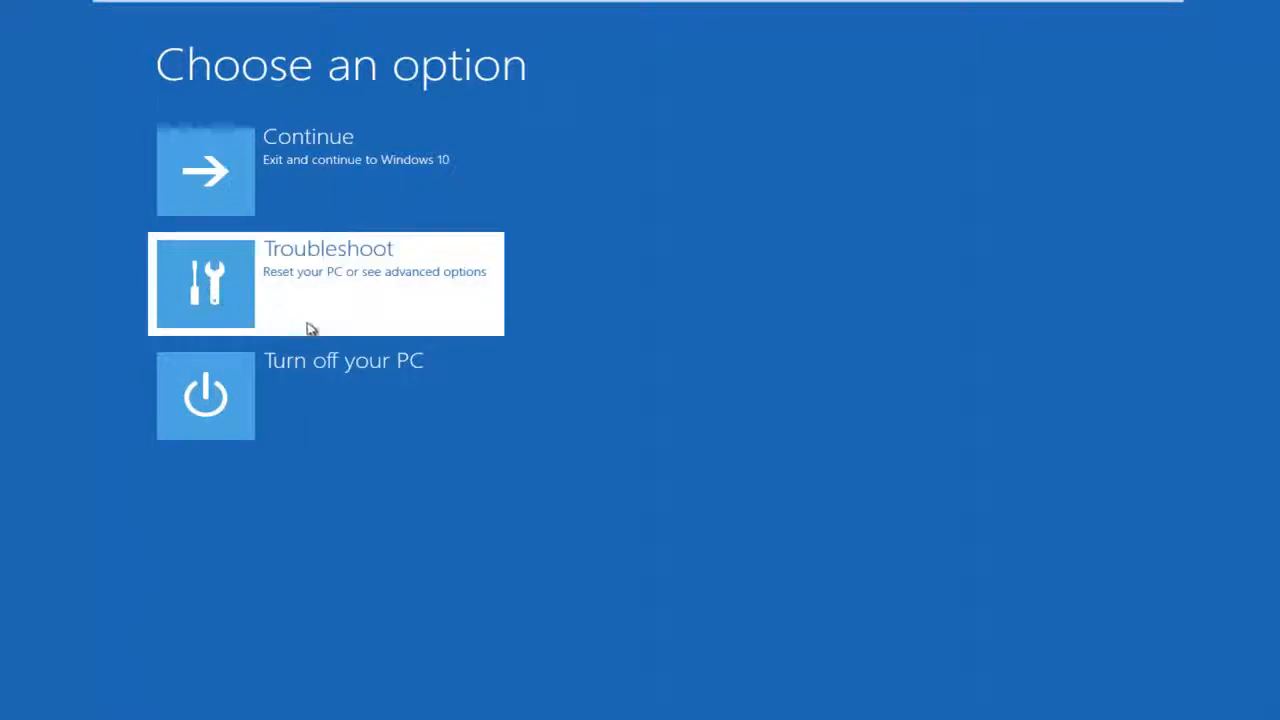
- Restart through Startup Settings in the advanced troubleshooting options and enable Safe Mode with Networking
{"action": "left_click", "coordinate": [264, 306]}
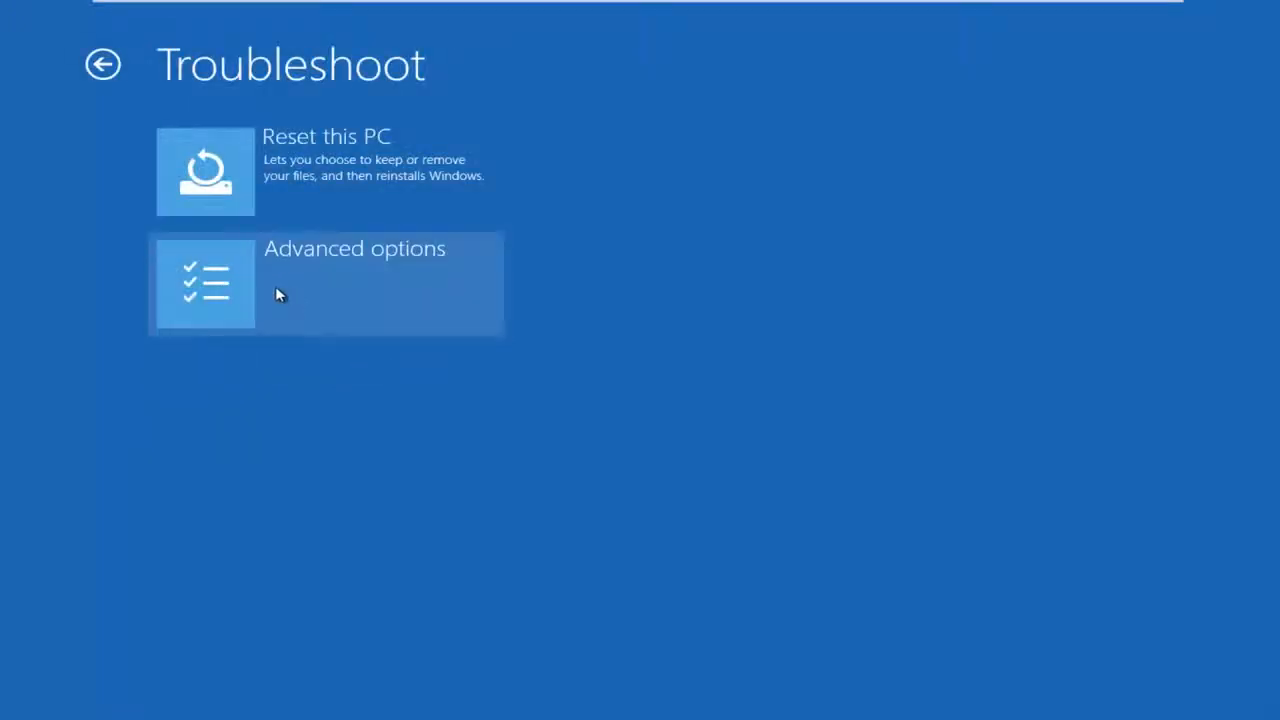
{"action": "left_click", "coordinate": [318, 286]}
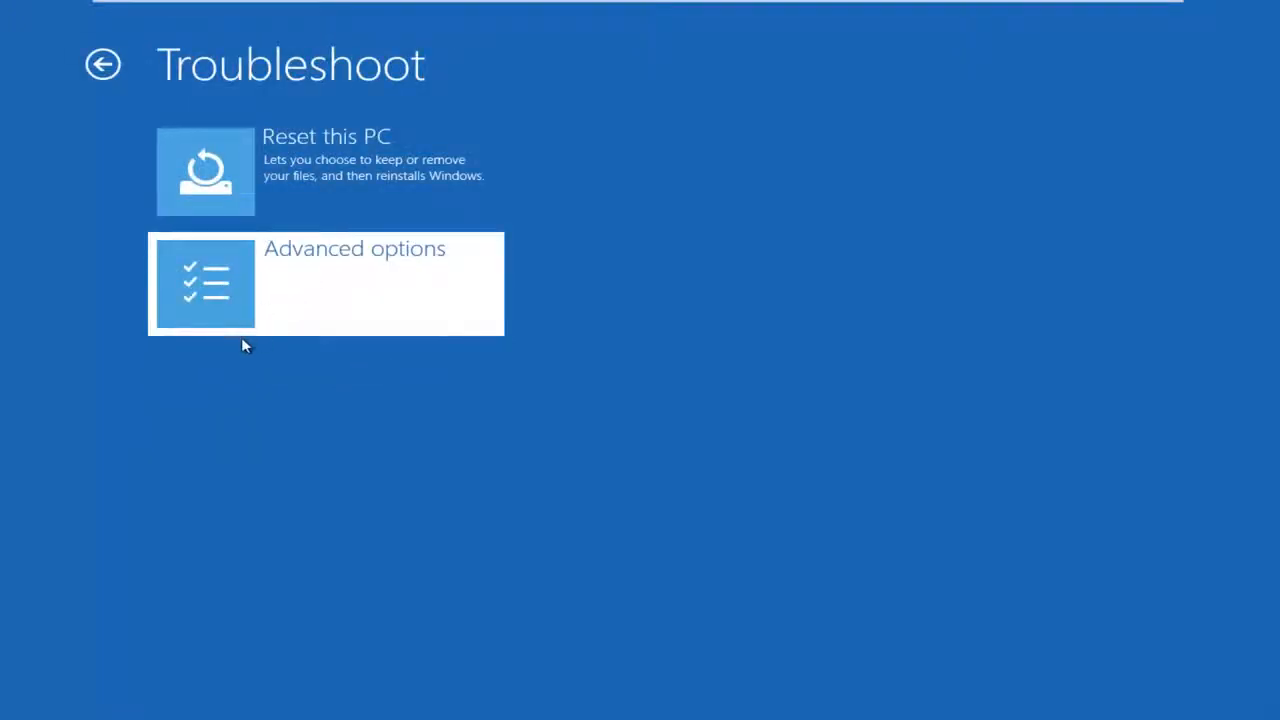
{"action": "mouse_move", "coordinate": [1030, 8]}
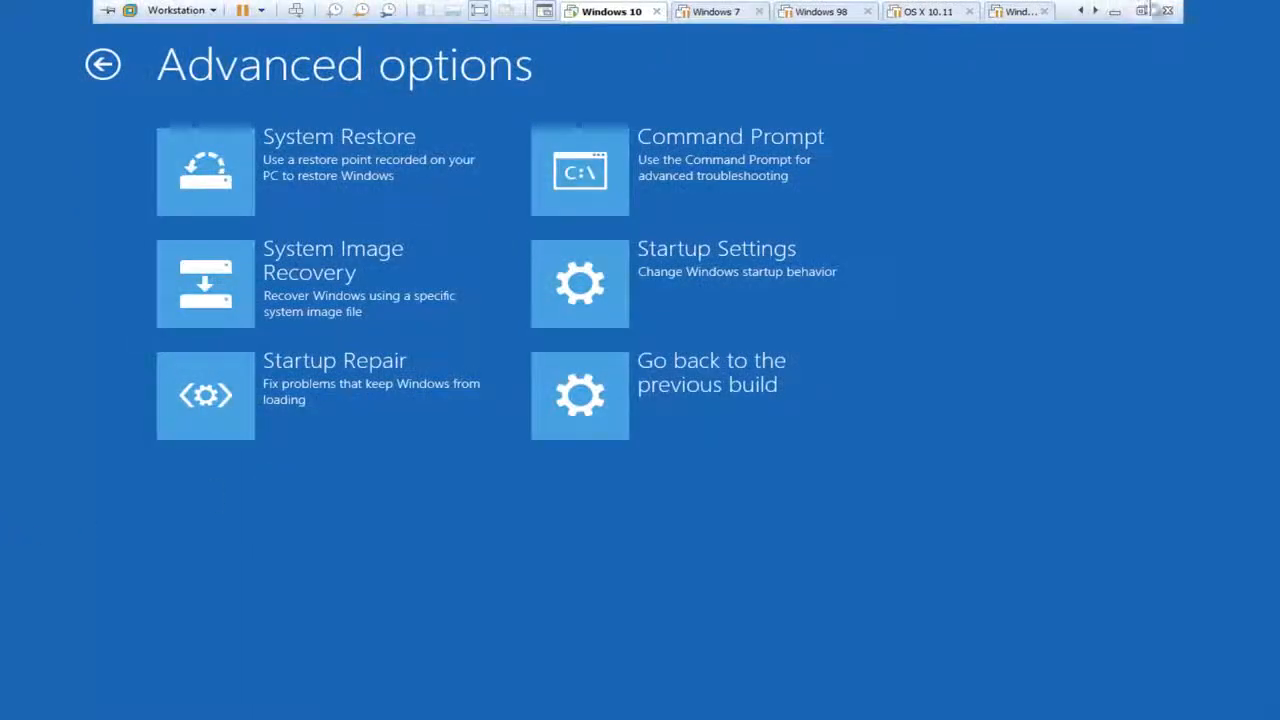
{"action": "left_click", "coordinate": [680, 278]}
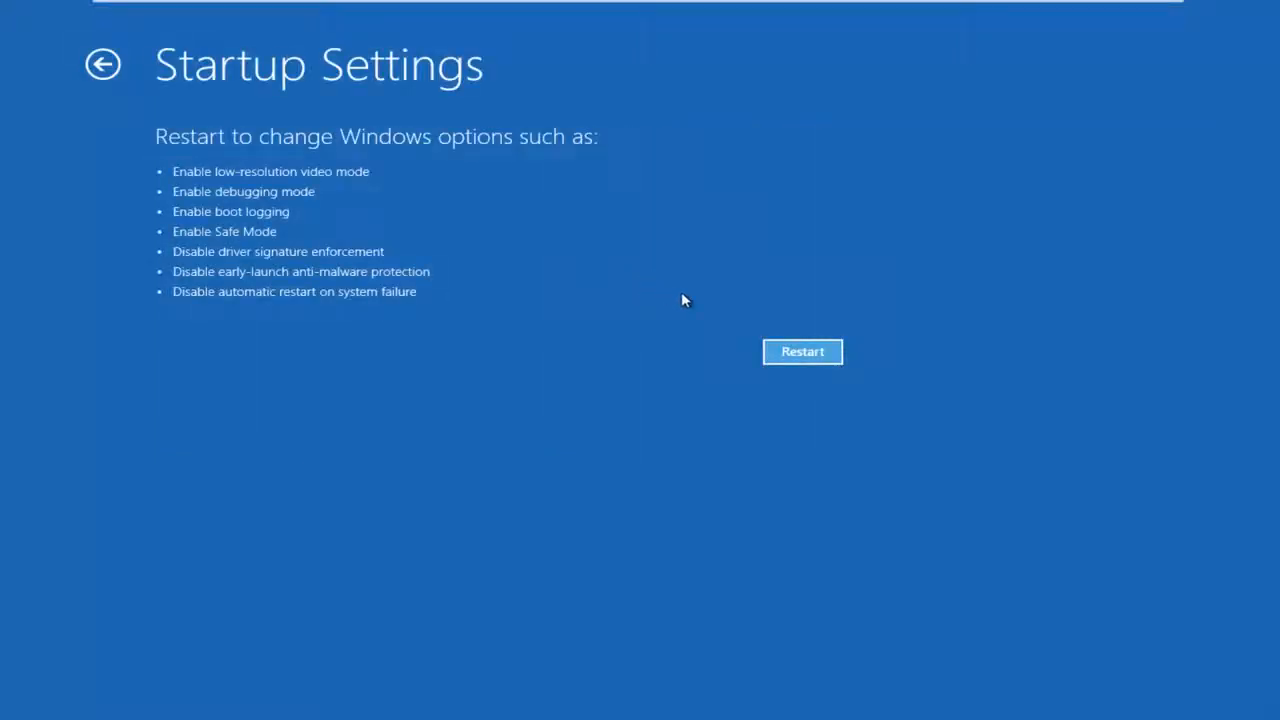
{"action": "left_click", "coordinate": [805, 360]}
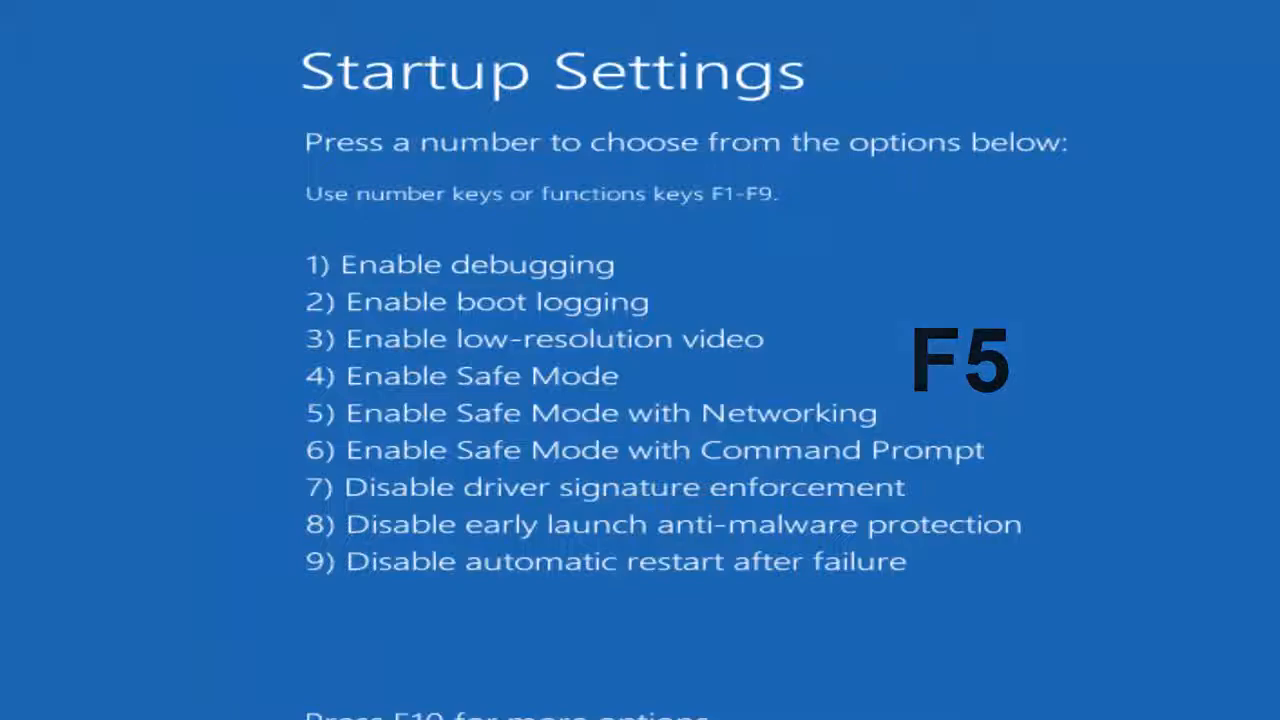
{"action": "key", "text": "F5"}
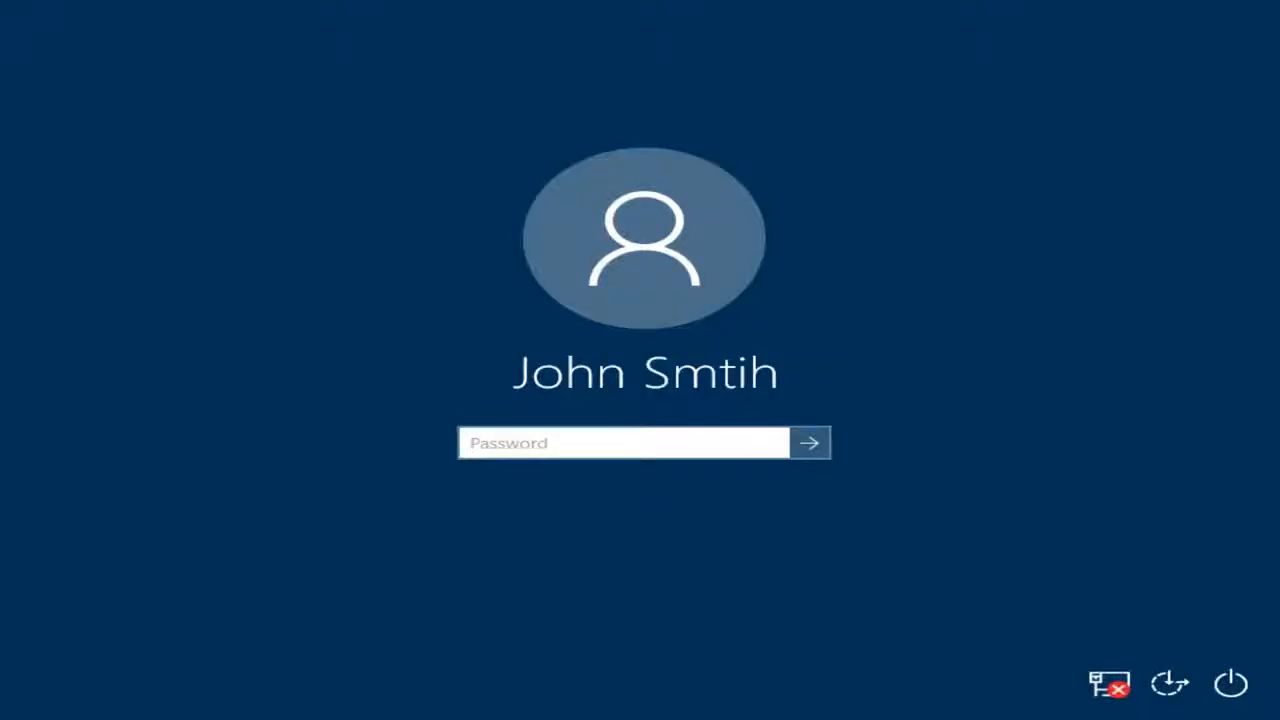
- Sign in to Windows with the account password and dismiss the Microsoft Edge message
{"action": "type", "text": "•••••"}
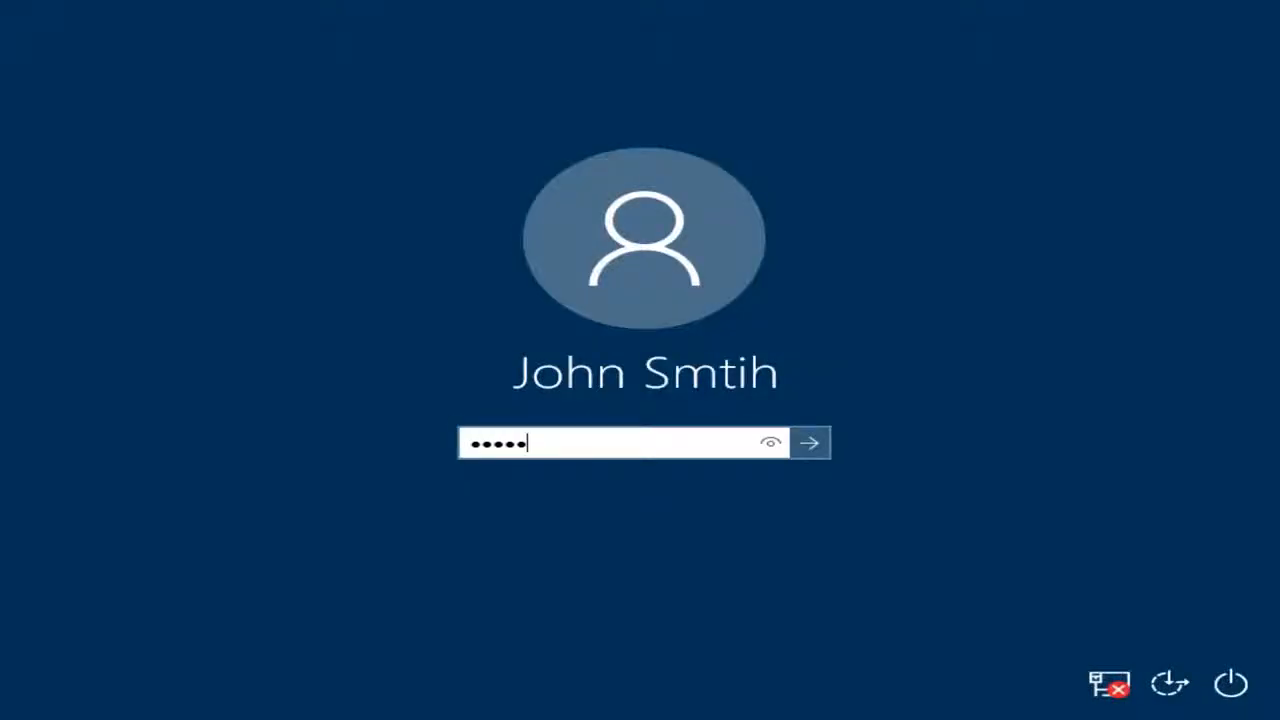
{"action": "type", "text": "••"}
{"action": "key", "text": "Return"}
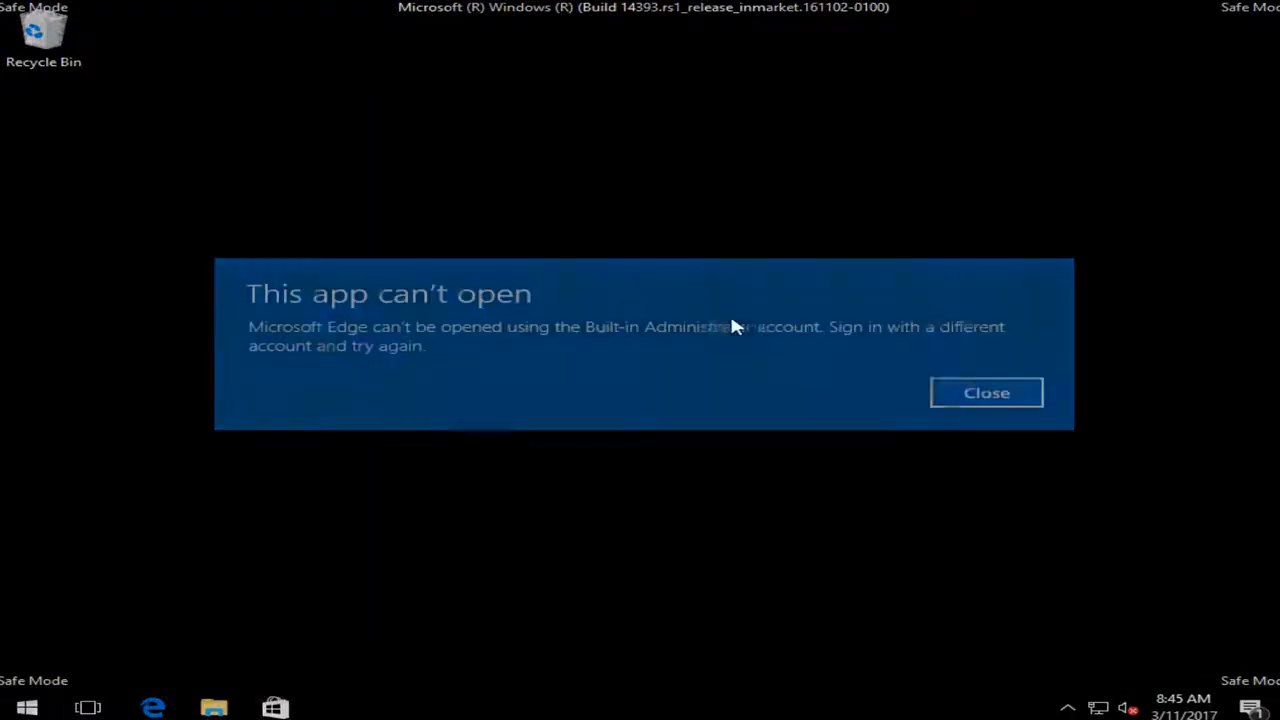
{"action": "left_click", "coordinate": [970, 400]}
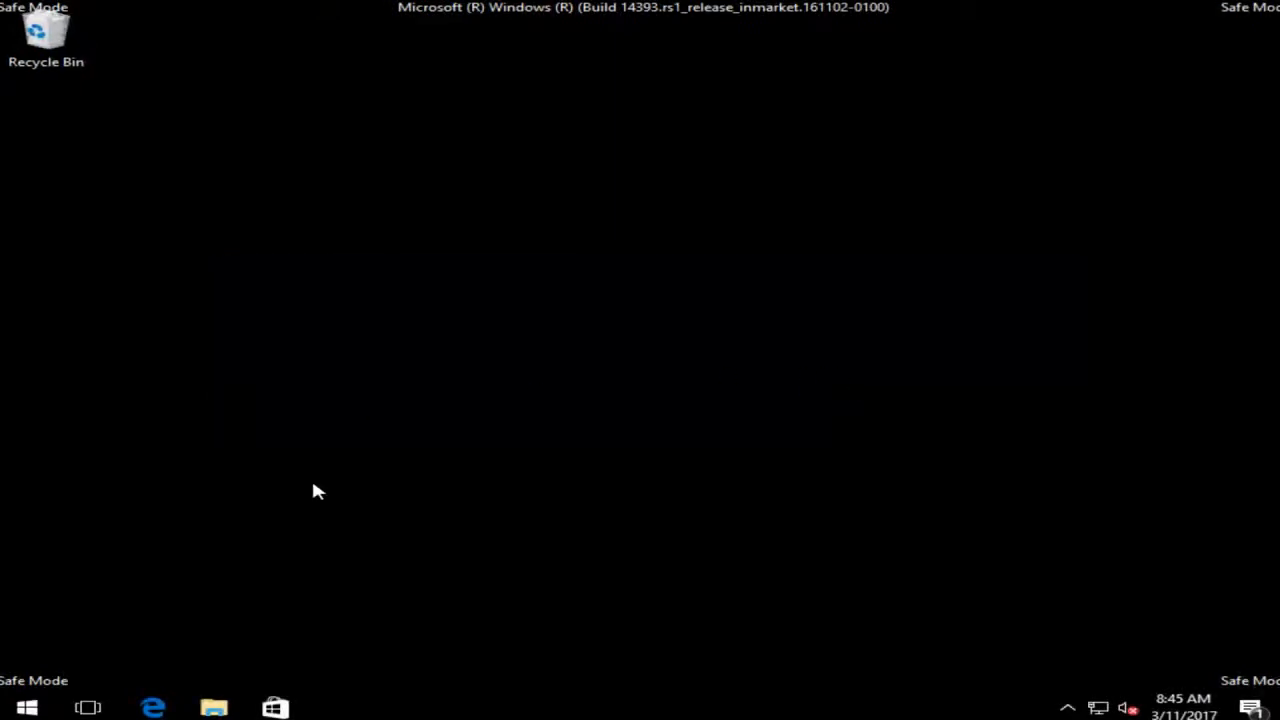
- Search for File Explorer, open it and go to the Windows folder on Local Disk (C:)
{"action": "left_click", "coordinate": [27, 708]}
{"action": "type", "text": "f"}
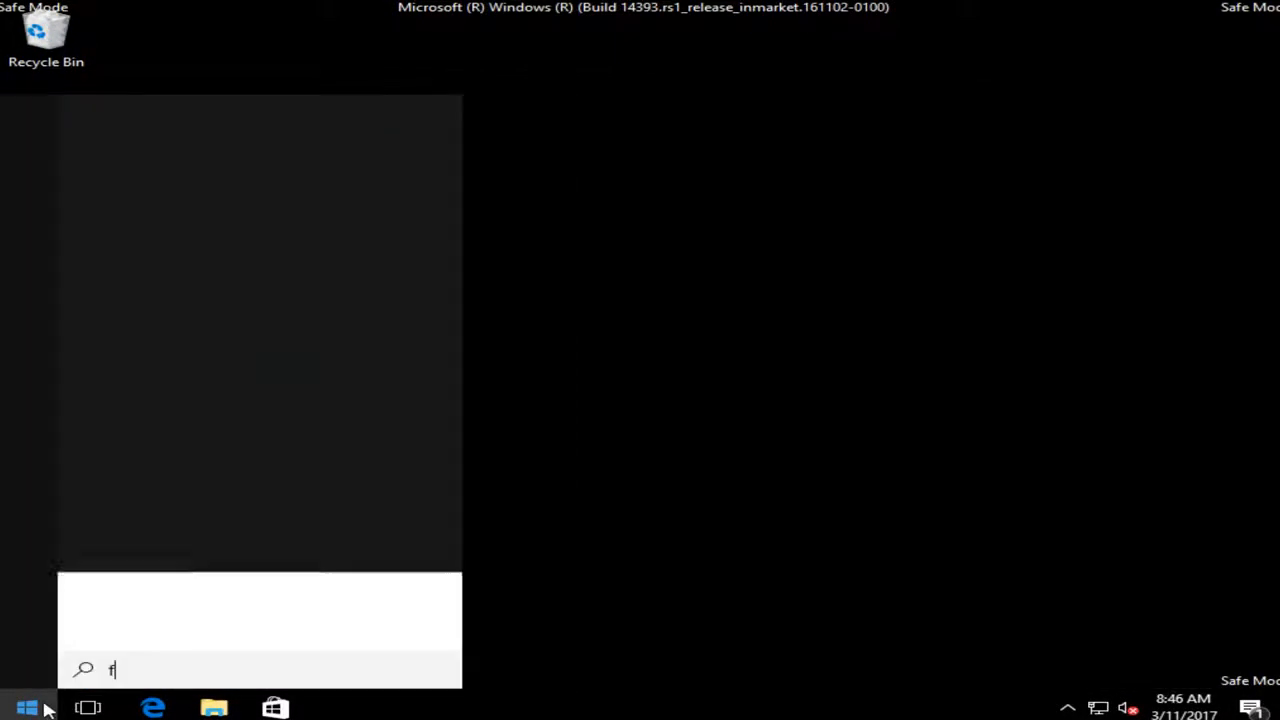
{"action": "type", "text": "ile explorer"}
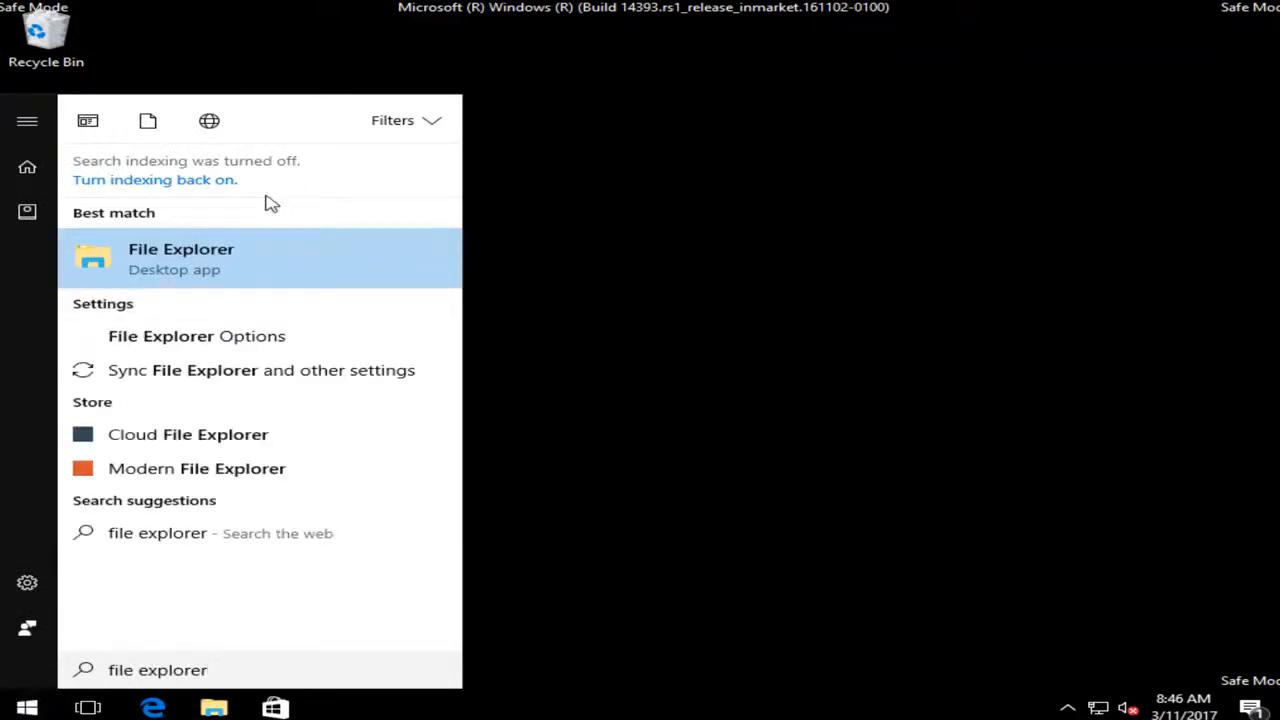
{"action": "left_click", "coordinate": [118, 262]}
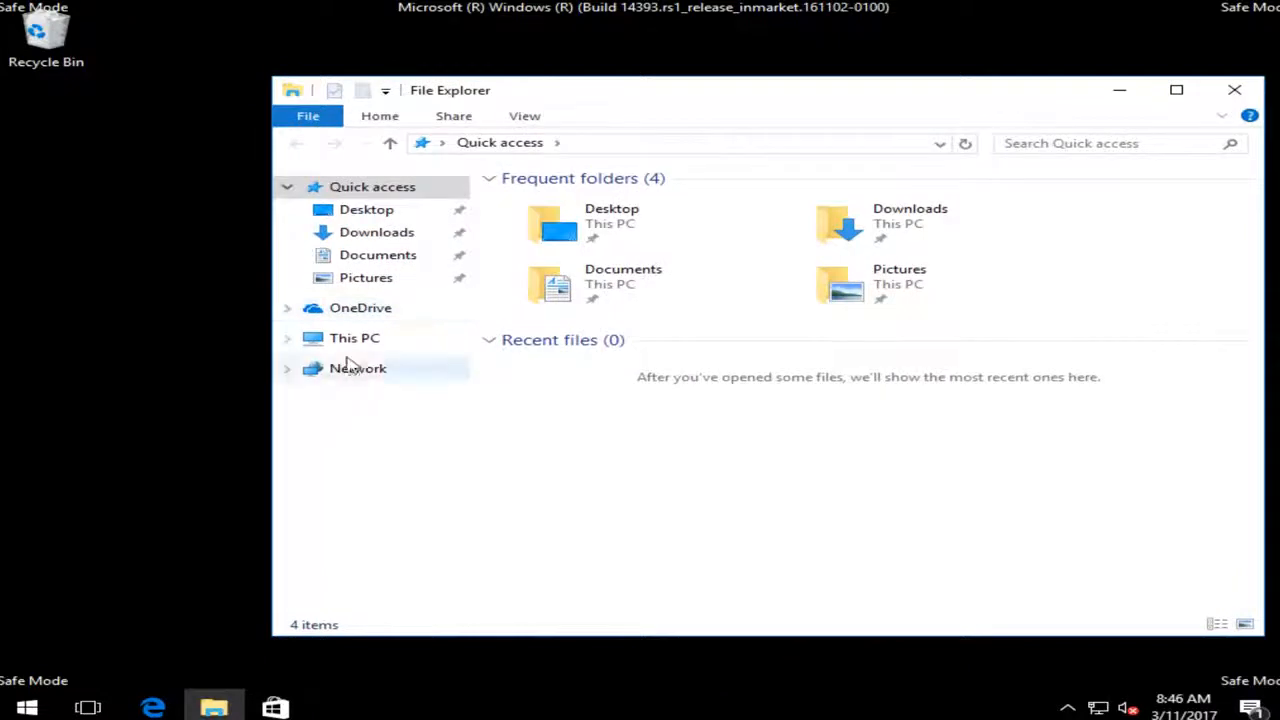
{"action": "left_click", "coordinate": [352, 340]}
{"action": "double_click", "coordinate": [591, 408]}
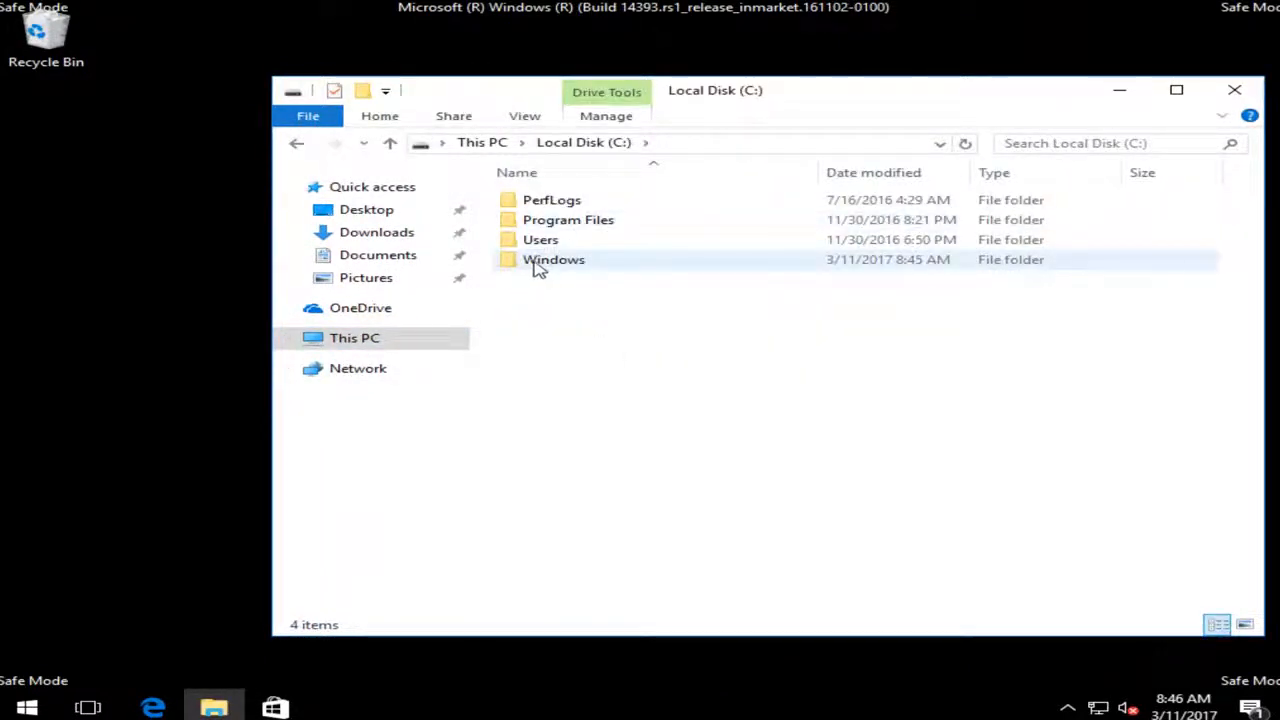
{"action": "double_click", "coordinate": [556, 262]}
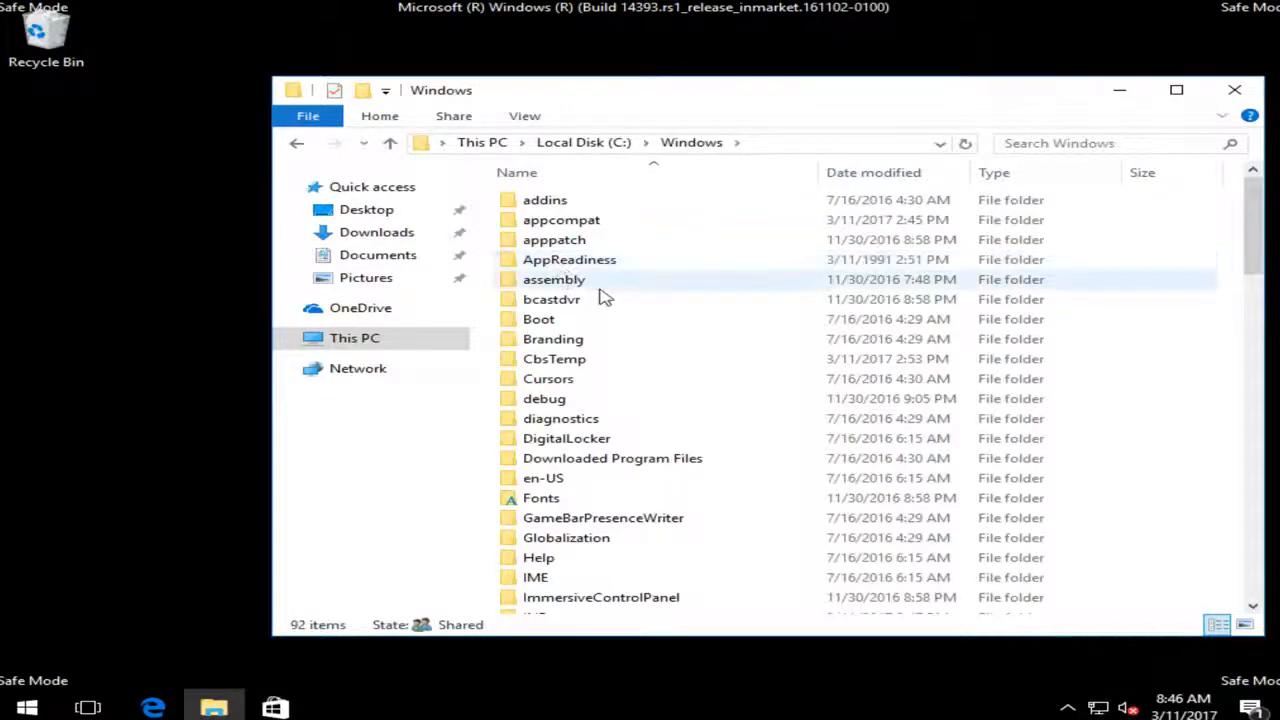
- Rename the SoftwareDistribution folder as SoftwareDistribution.old and close the File Explorer window
{"action": "scroll", "coordinate": [605, 297], "scroll_direction": "down", "scroll_amount": 13}
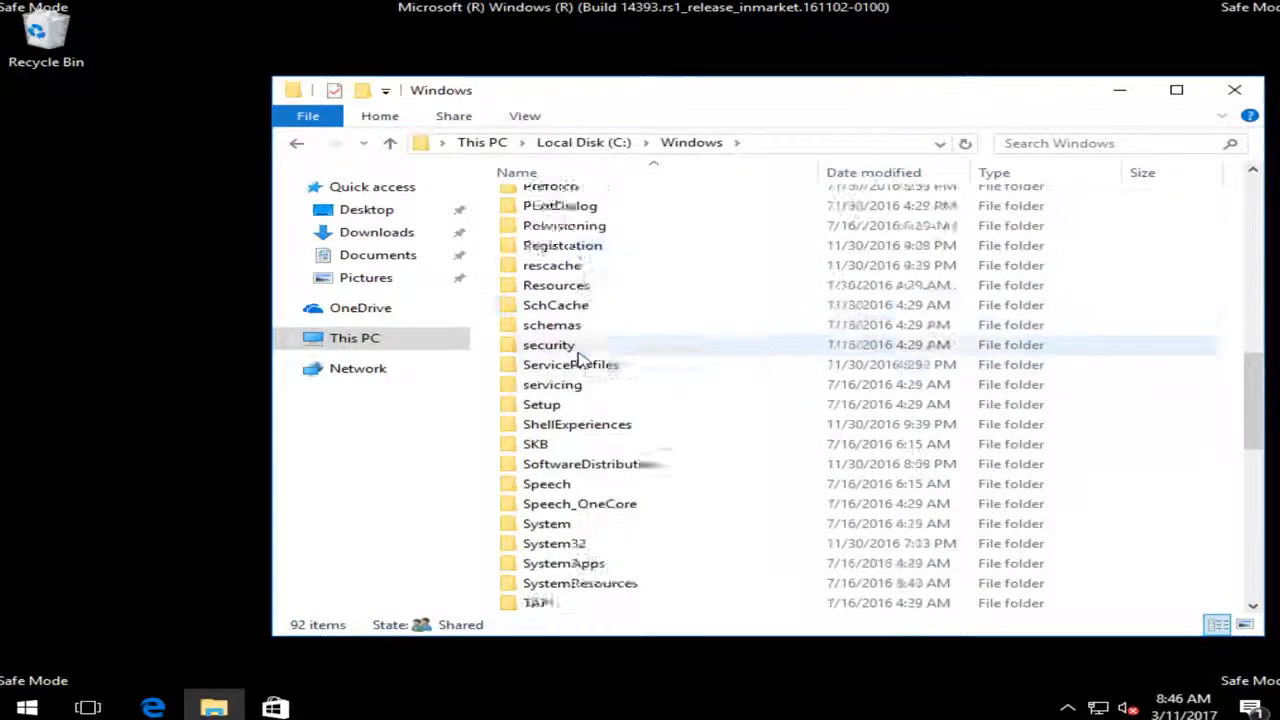
{"action": "scroll", "coordinate": [575, 375], "scroll_direction": "down", "scroll_amount": 1}
{"action": "left_click", "coordinate": [556, 404]}
{"action": "right_click", "coordinate": [563, 403]}
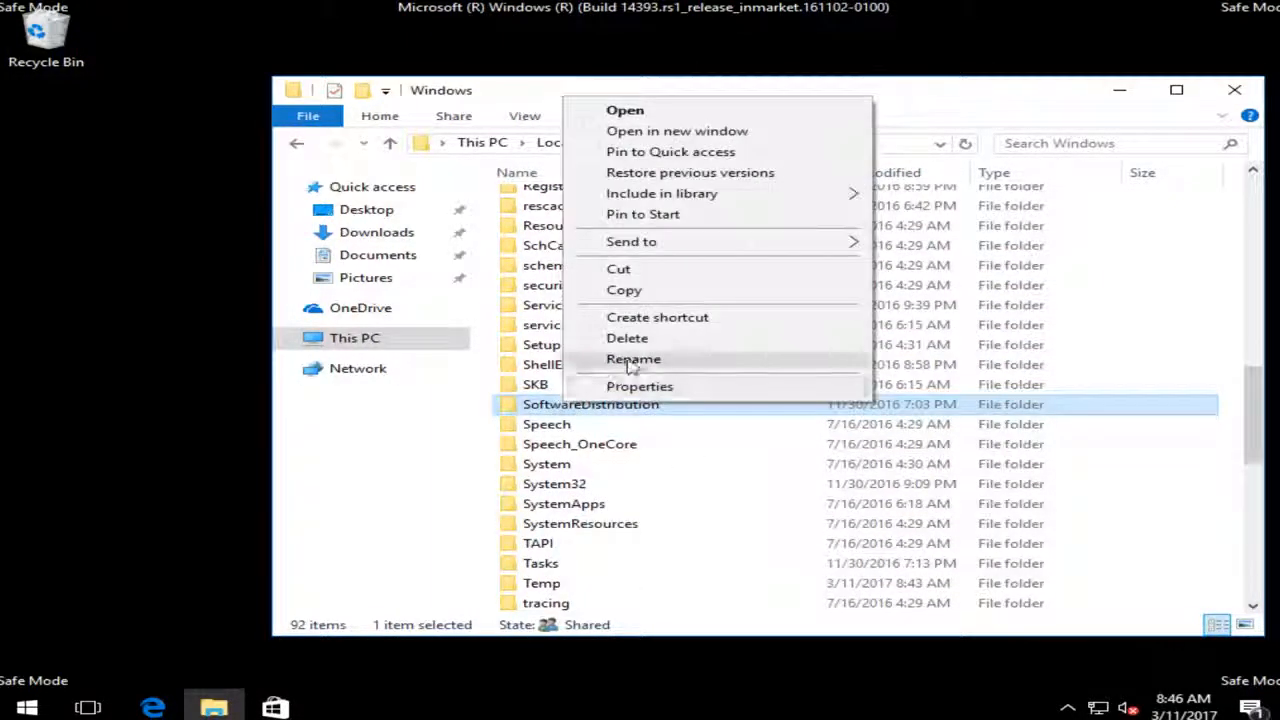
{"action": "left_click", "coordinate": [633, 360]}
{"action": "left_click", "coordinate": [668, 404]}
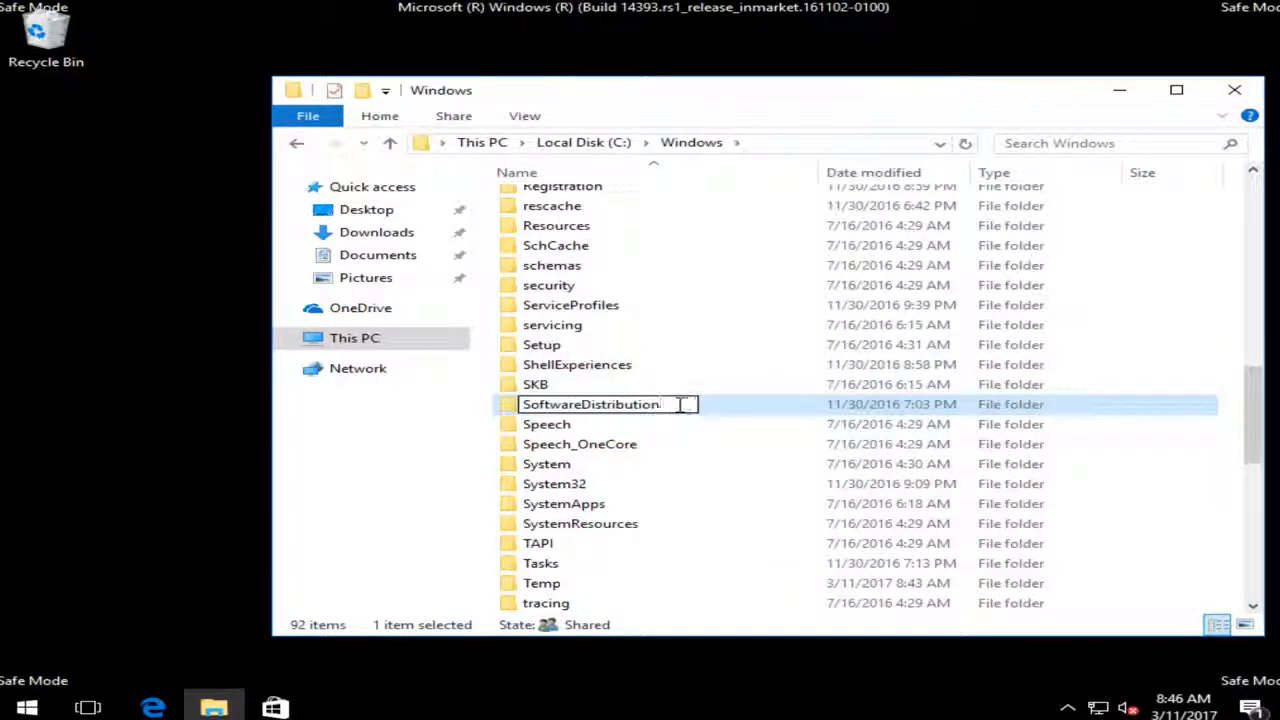
{"action": "type", "text": ".old"}
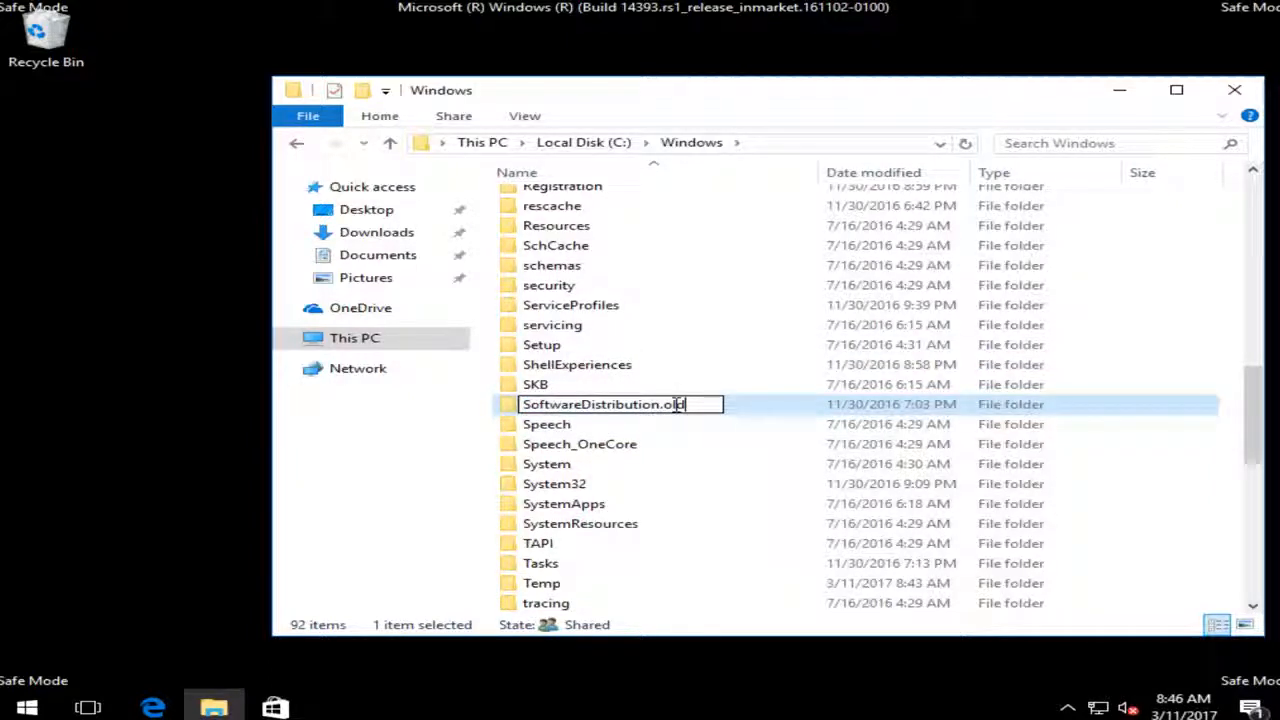
{"action": "key", "text": "Return"}
{"action": "left_click", "coordinate": [640, 444]}
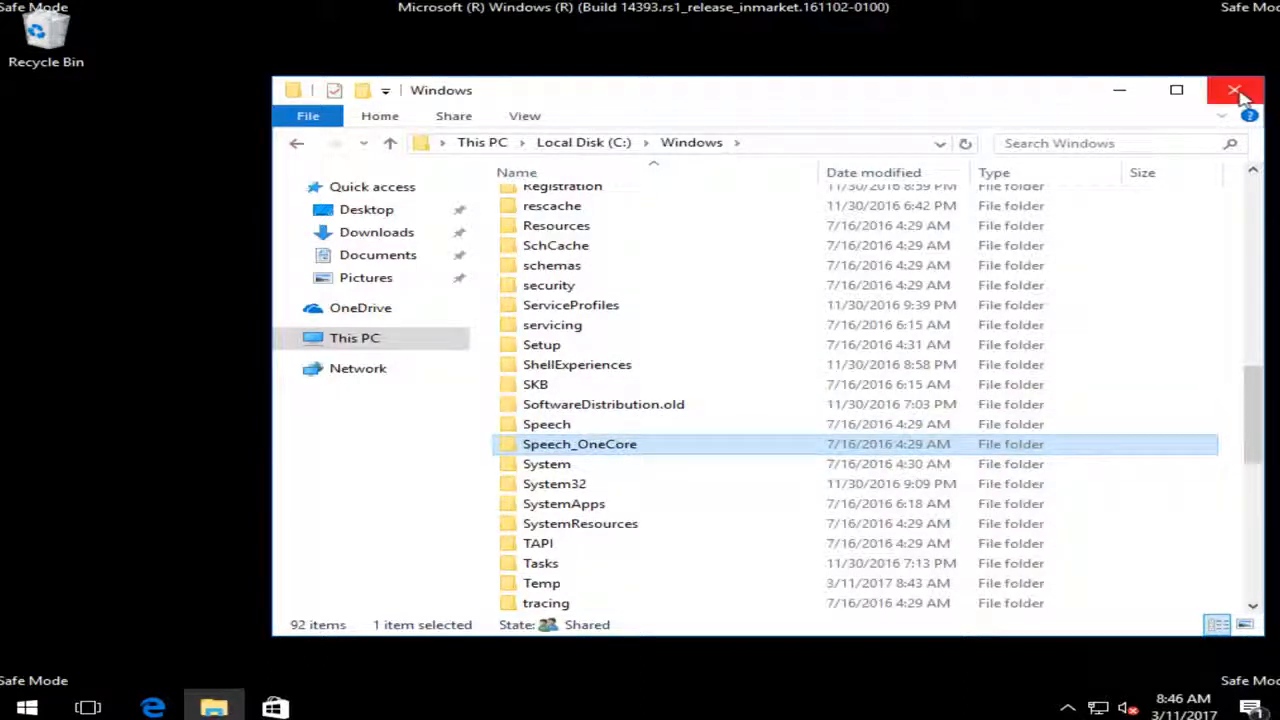
{"action": "left_click", "coordinate": [1236, 92]}
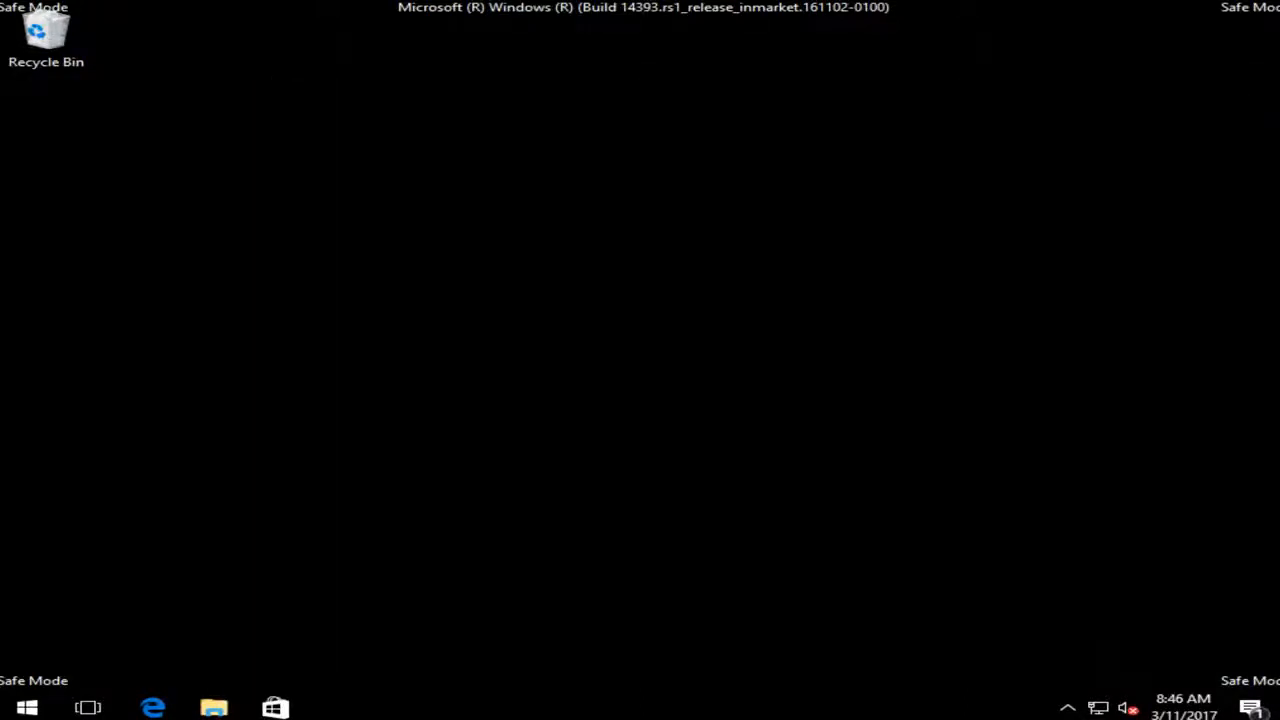